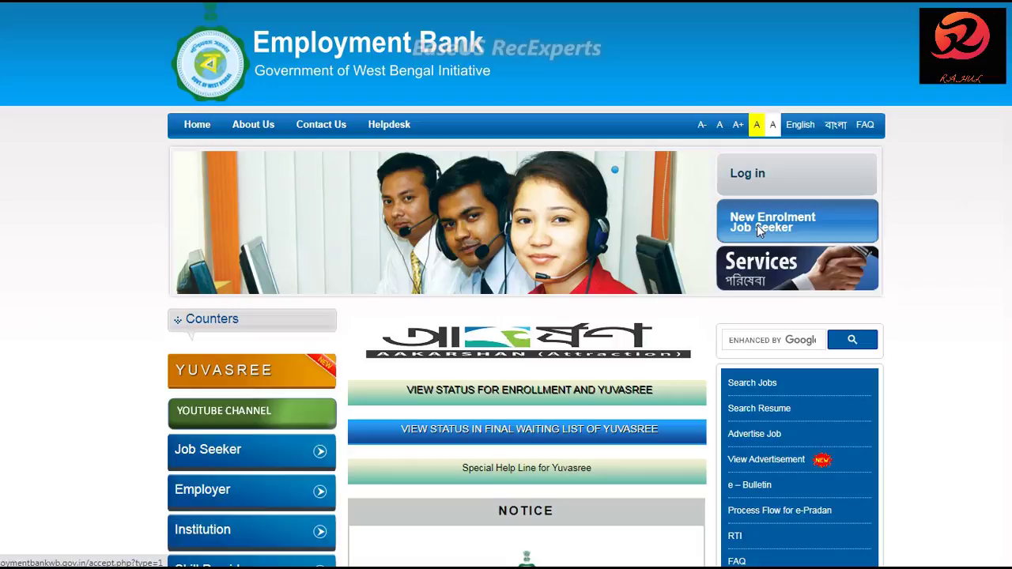
- Open the new job seeker enrolment form, agreeing to the Employment Bank terms and conditions
click(759, 230)
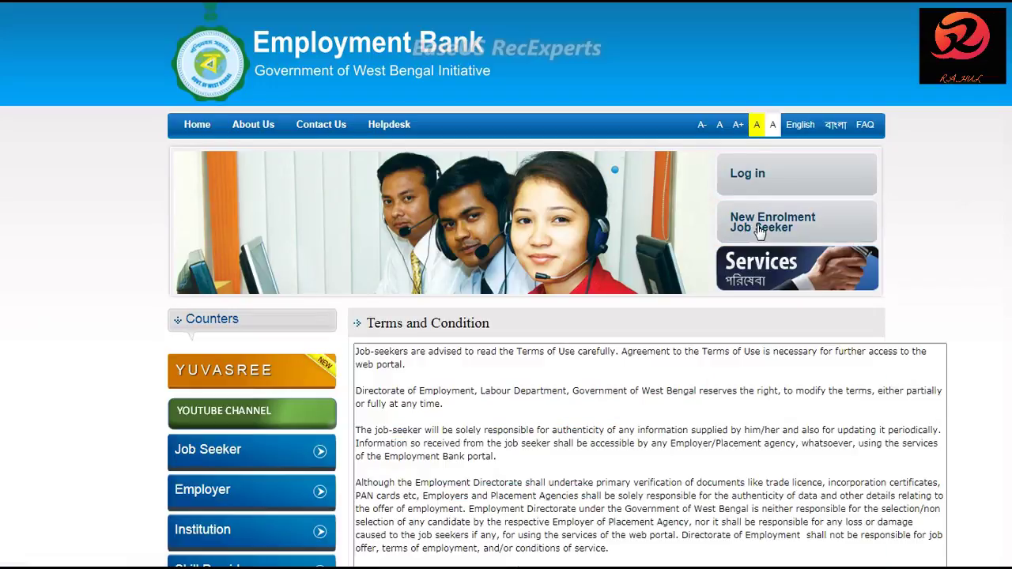
scroll(530, 294, down, 3)
scroll(529, 294, down, 3)
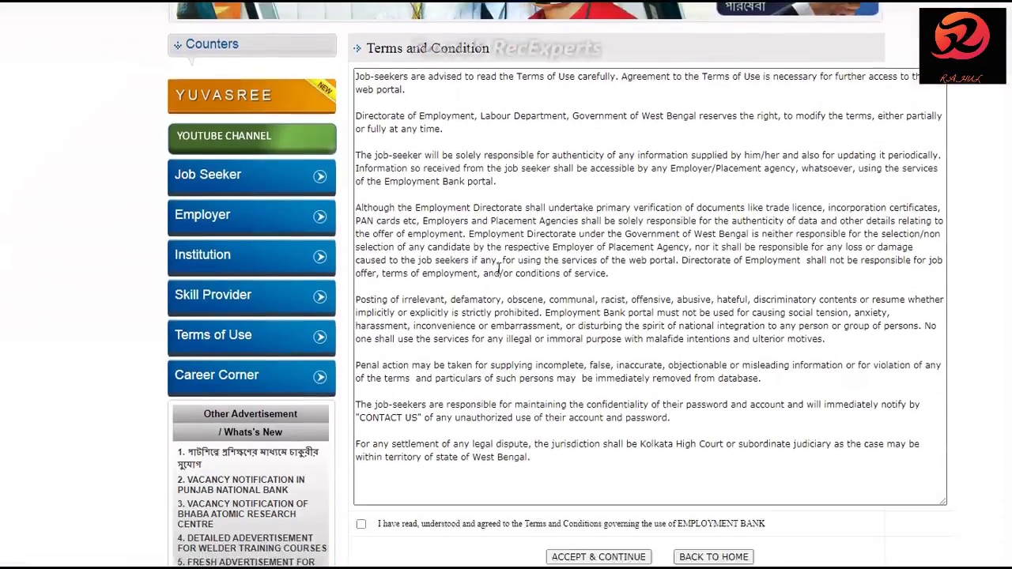
click(362, 375)
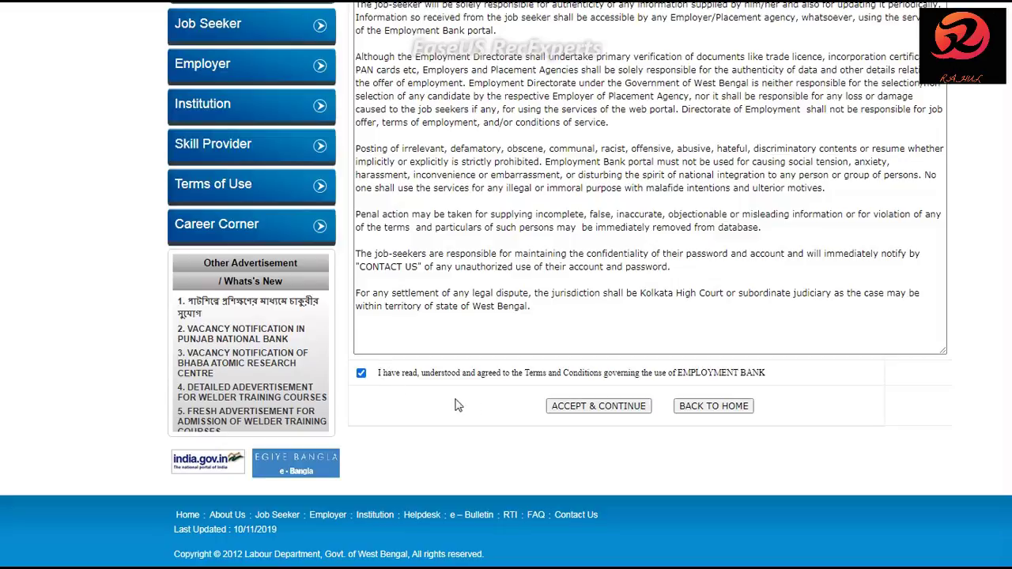
click(598, 406)
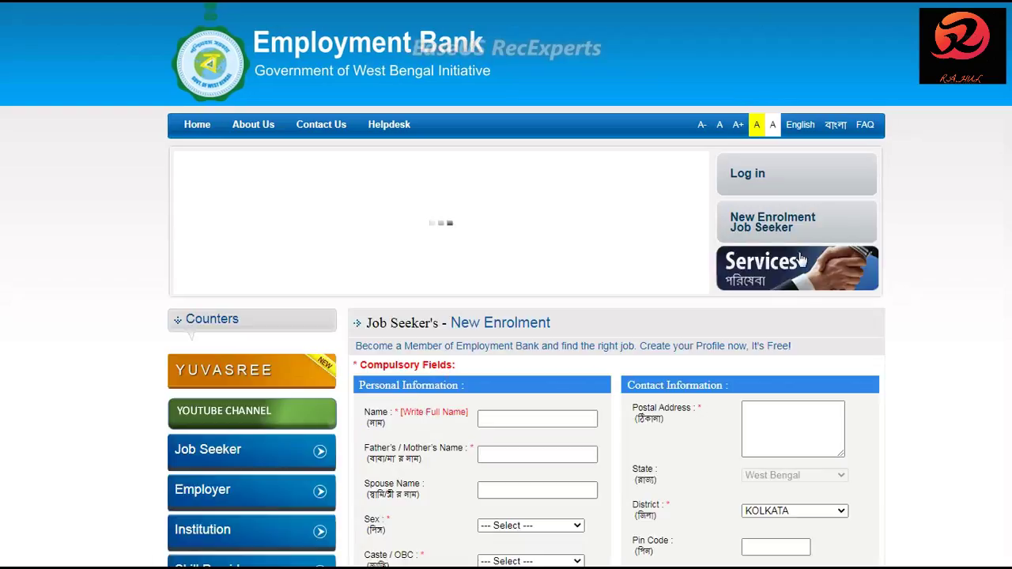
- Look through the enrolment form's sections, from personal and contact information down to the security code and declarations
scroll(799, 308, down, 4)
scroll(799, 308, down, 5)
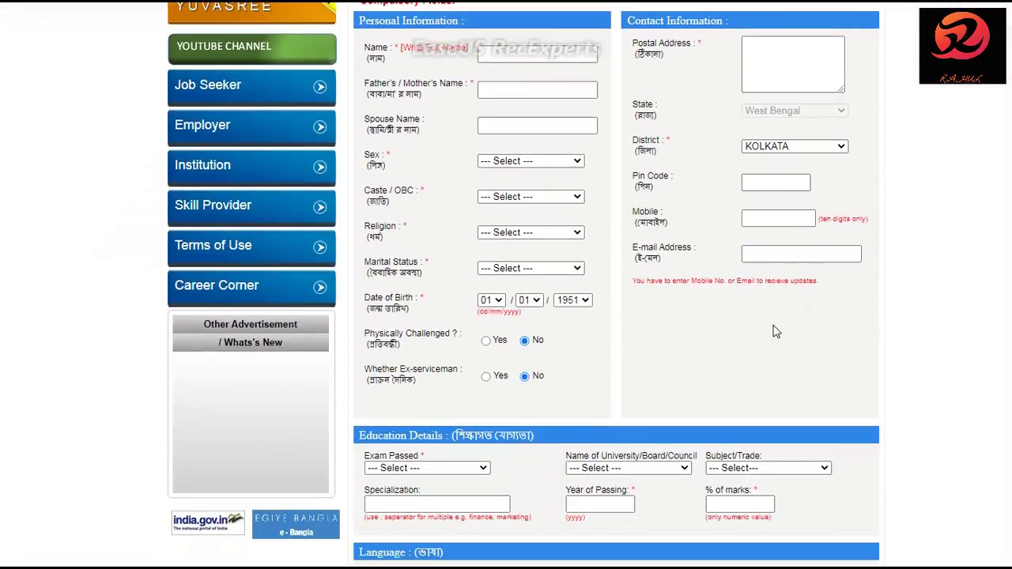
scroll(774, 332, down, 4)
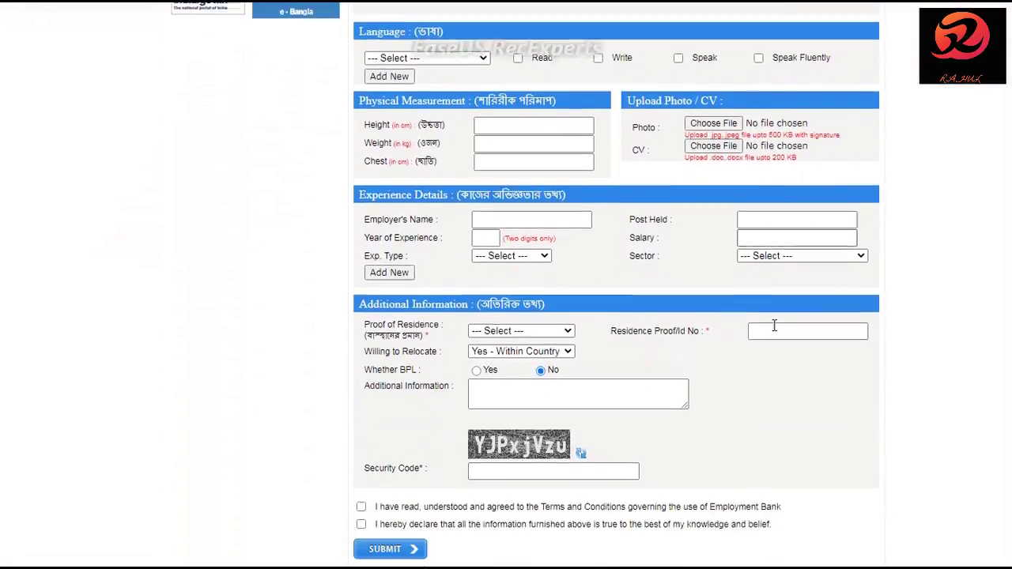
scroll(775, 332, up, 6)
scroll(775, 334, up, 7)
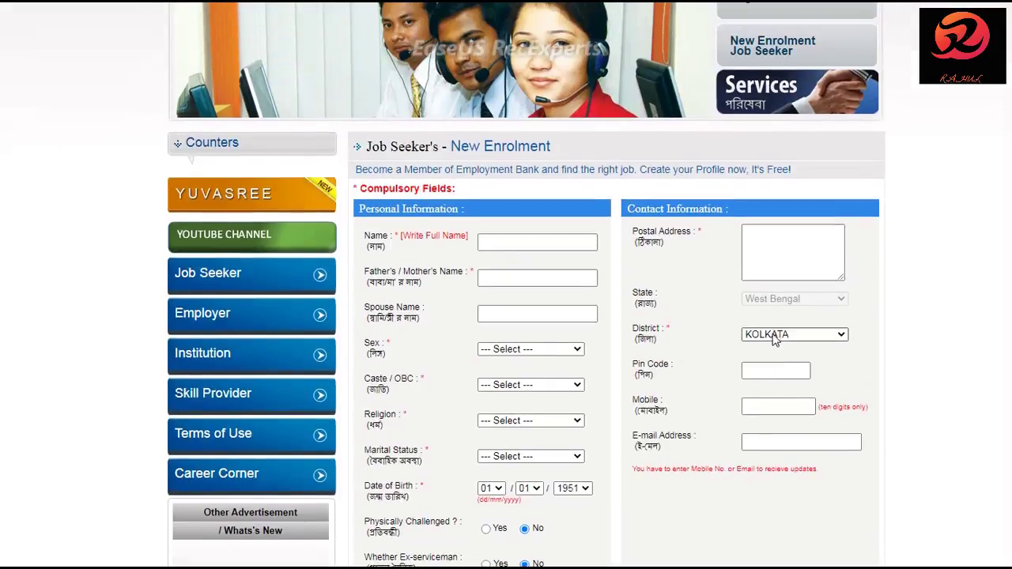
scroll(775, 338, down, 2)
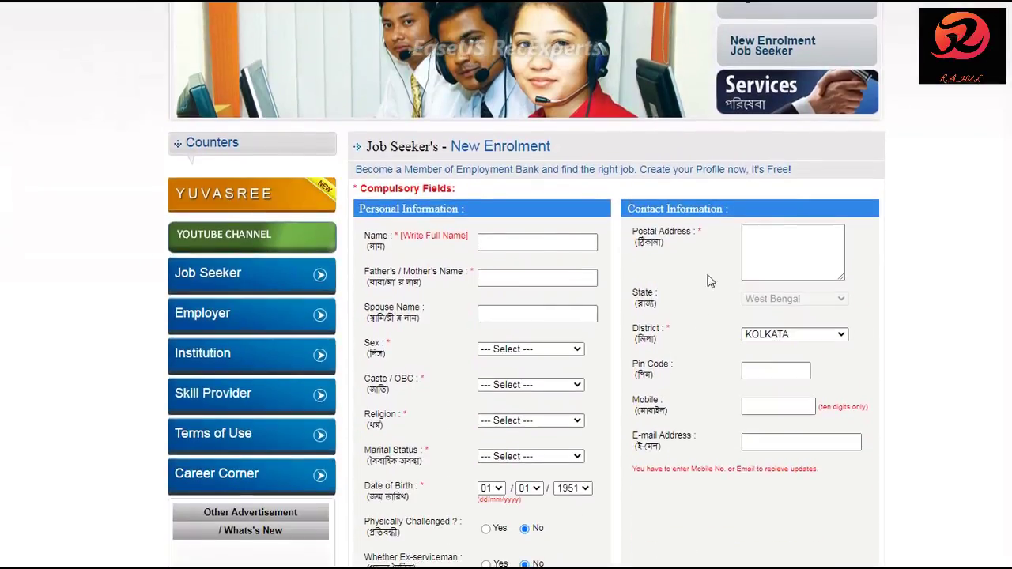
scroll(655, 422, down, 3)
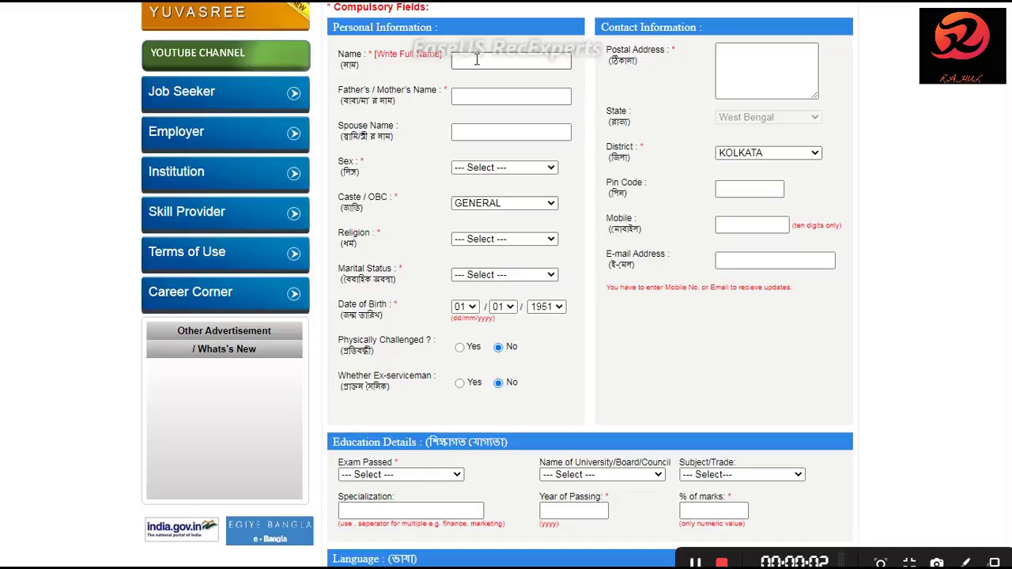
- Examine the parent and spouse name fields and the available options for sex, caste, religion and marital status
click(469, 94)
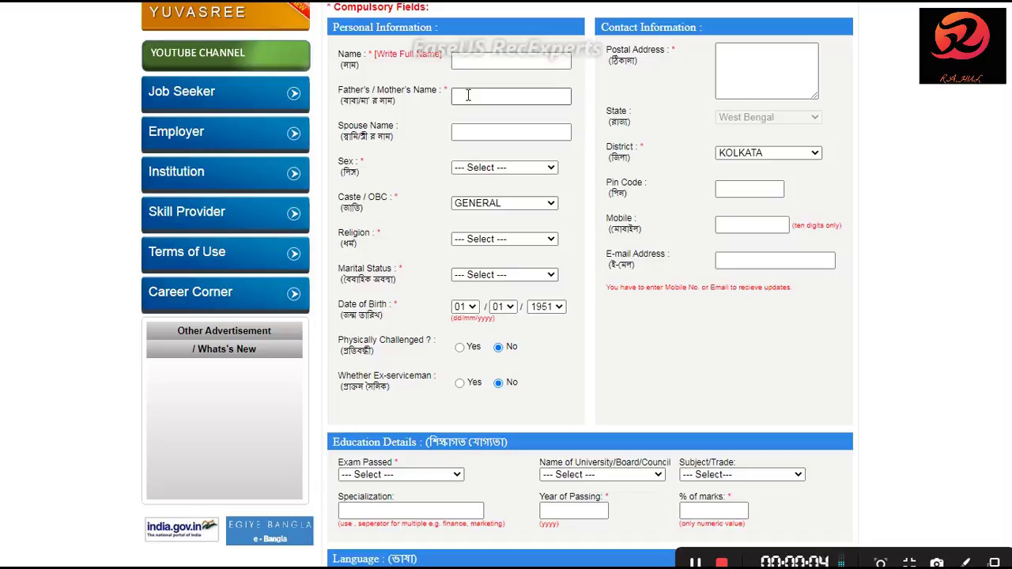
click(469, 134)
click(481, 167)
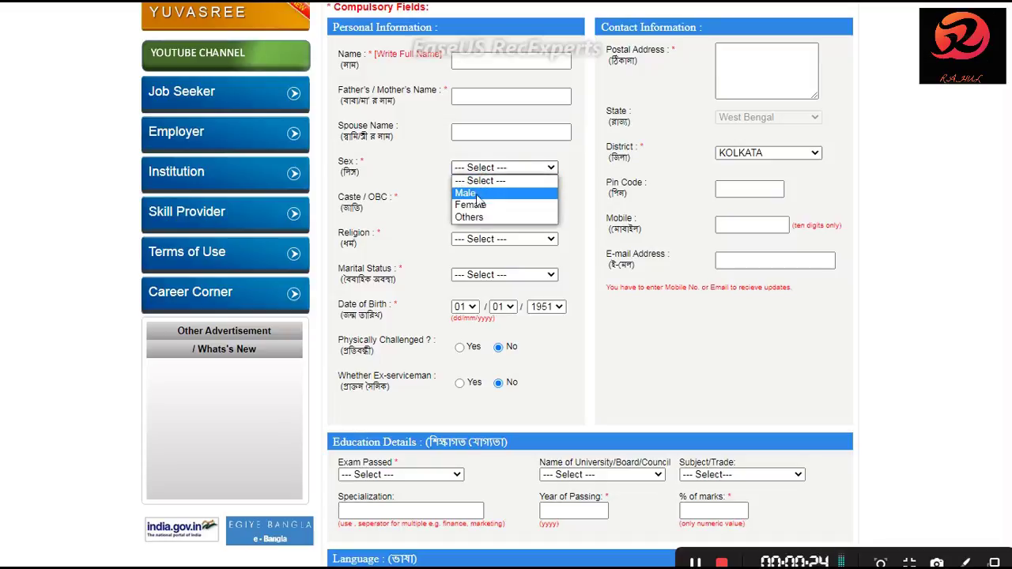
click(421, 215)
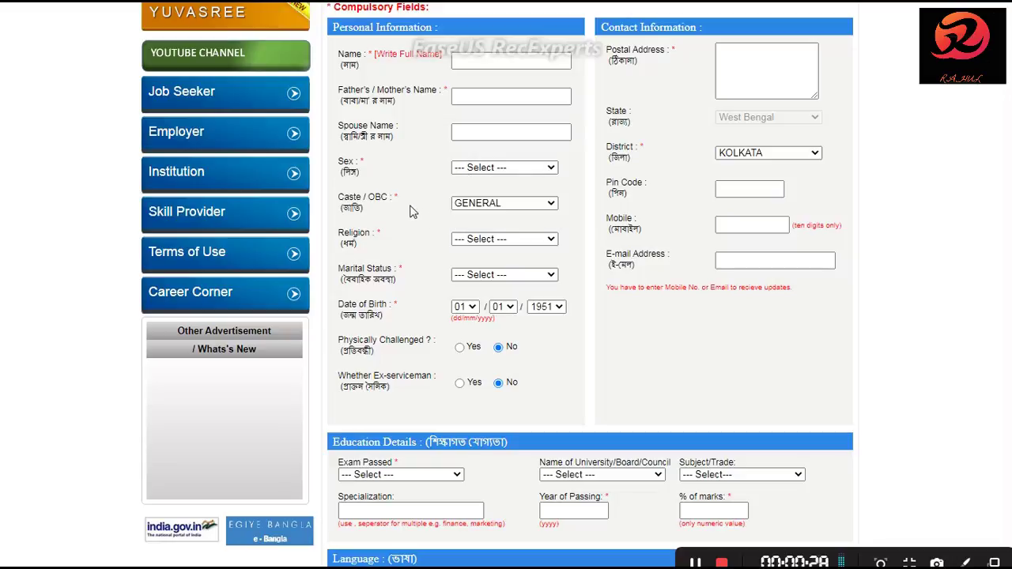
click(488, 207)
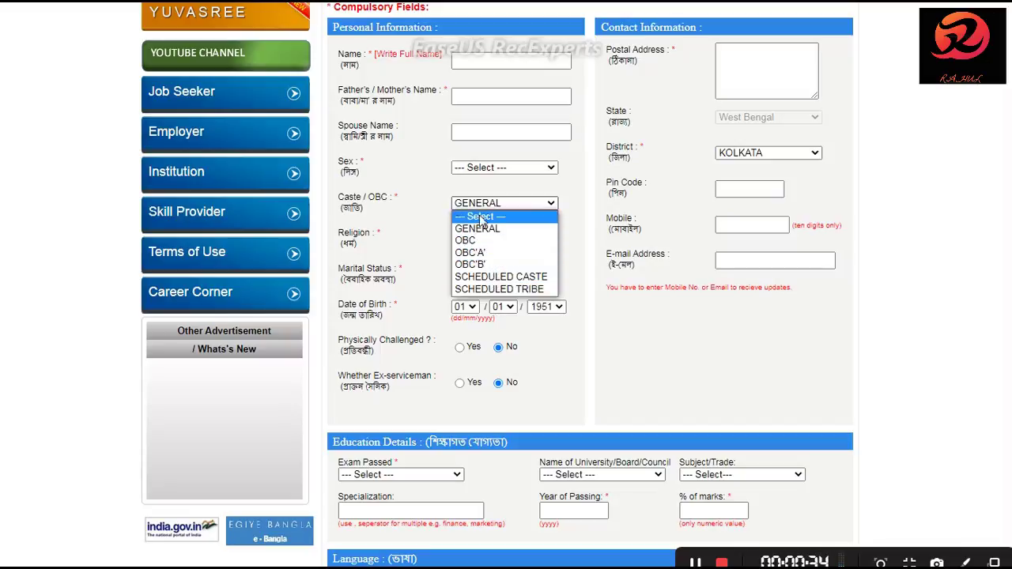
click(414, 229)
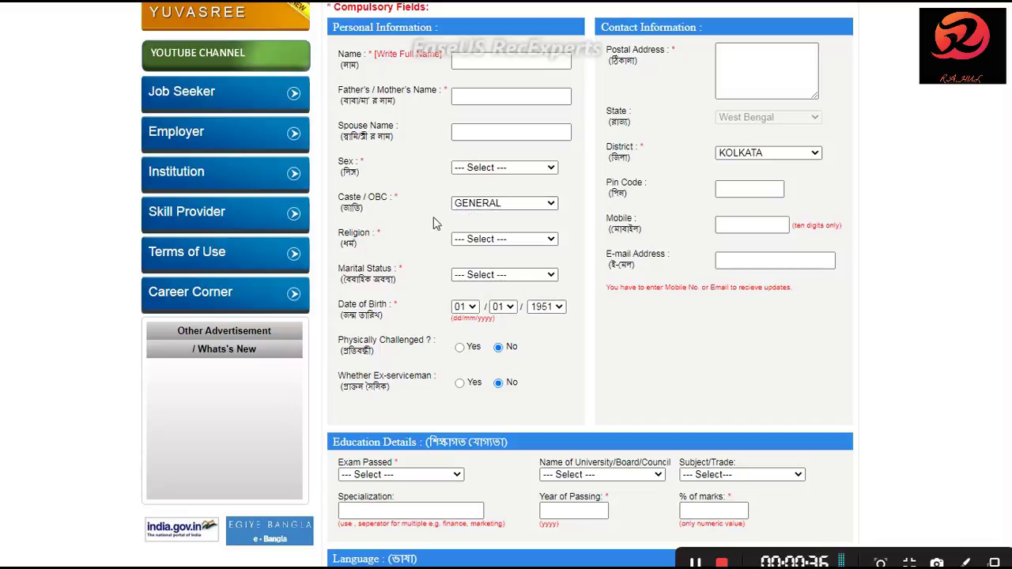
click(510, 239)
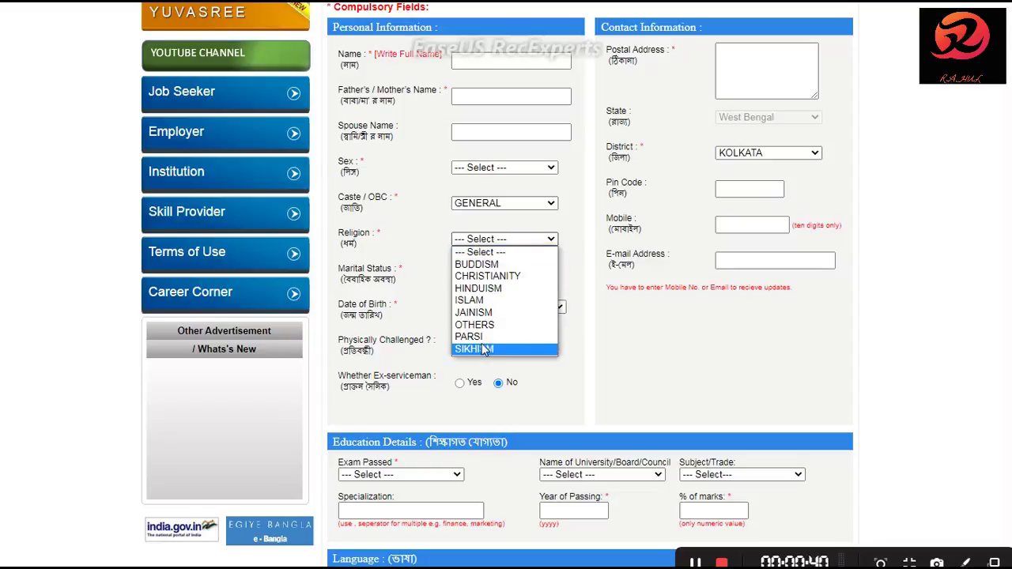
click(405, 249)
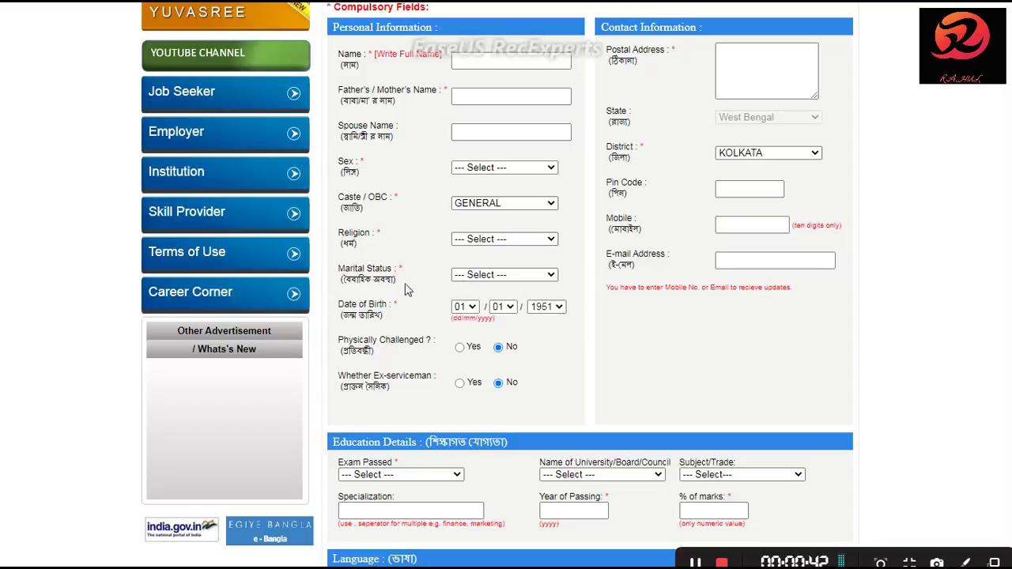
click(475, 275)
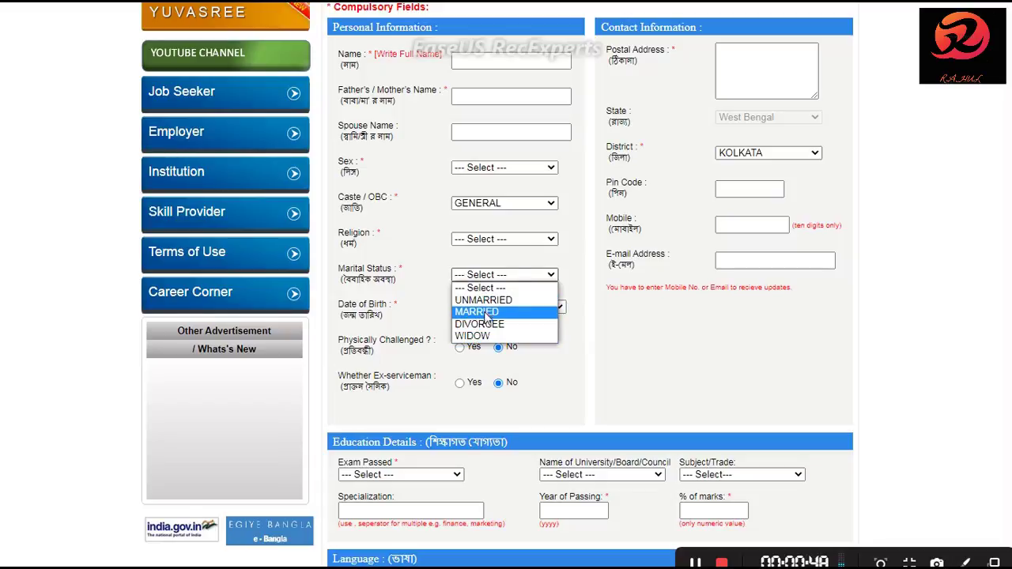
click(433, 322)
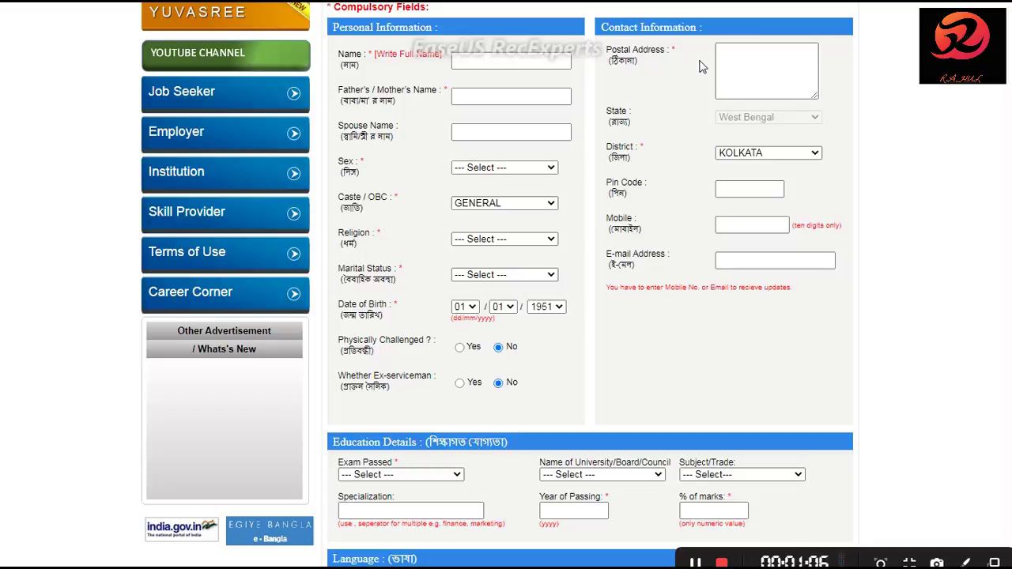
- In the contact information, set the district to BIRBHUM and the subdivision to SURI
click(737, 54)
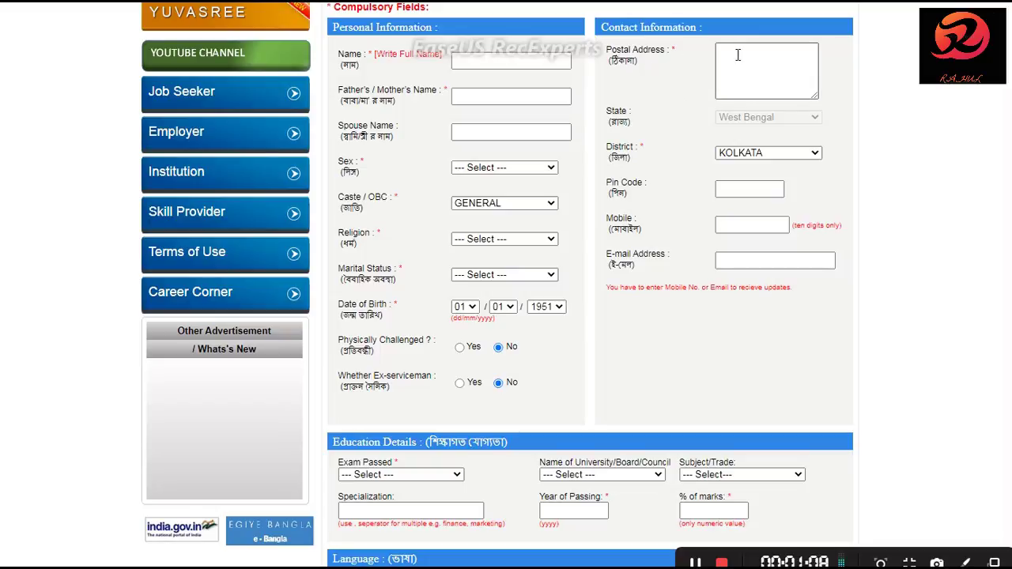
click(749, 54)
click(743, 154)
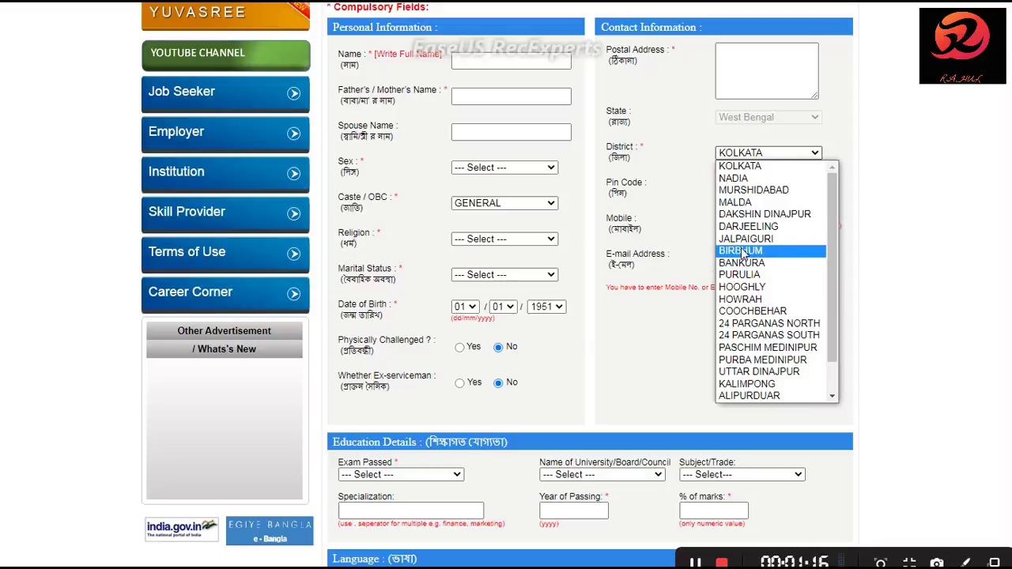
click(741, 250)
click(744, 185)
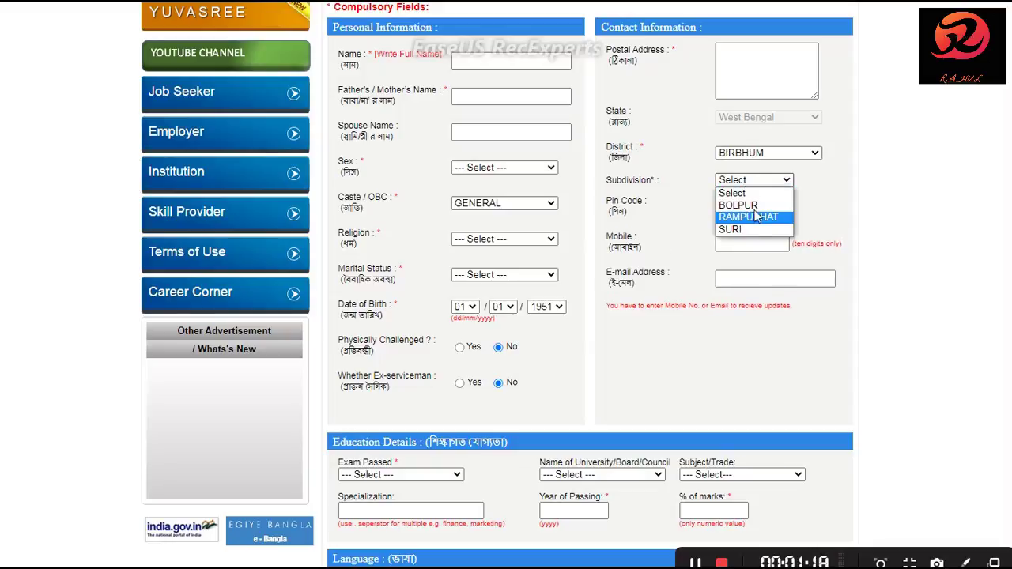
click(745, 230)
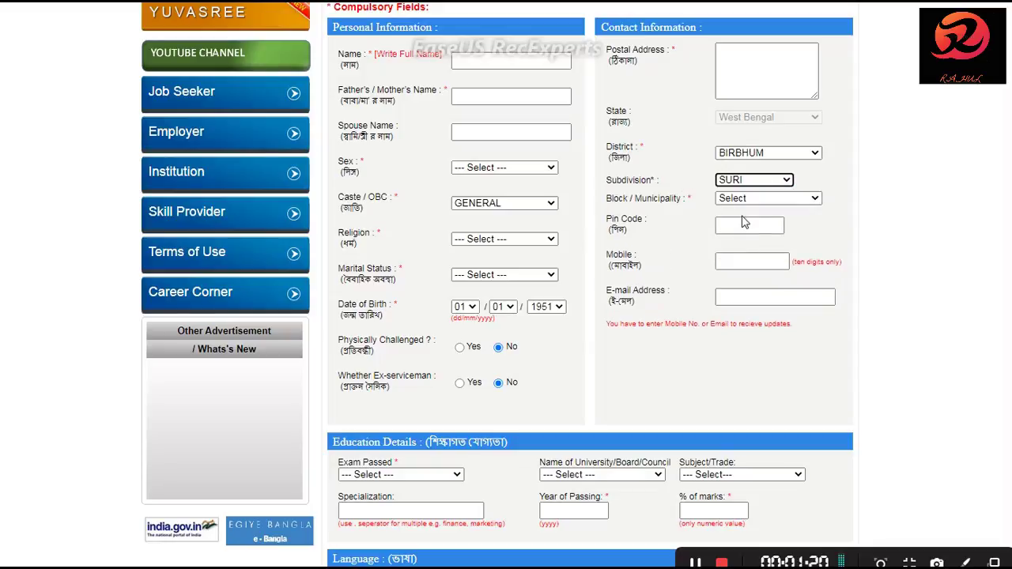
- Examine the block or municipality options and the pin code, mobile and e-mail fields in the contact information
click(743, 201)
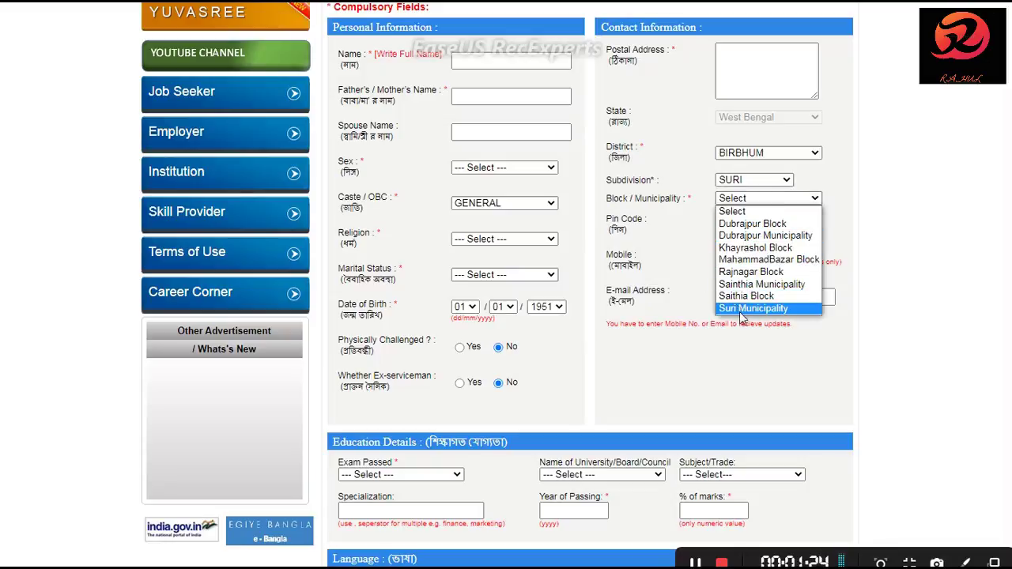
click(674, 225)
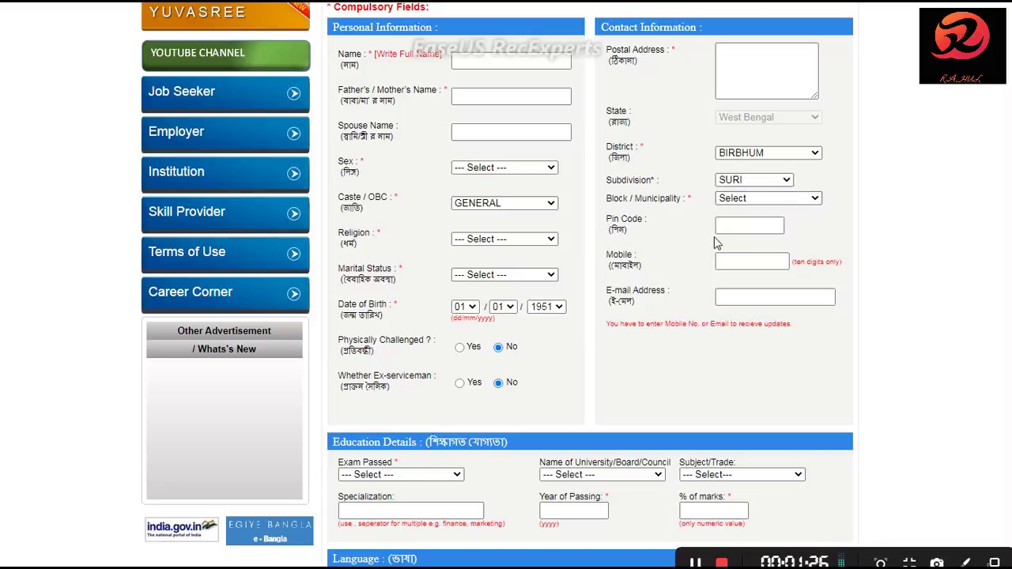
click(749, 225)
click(703, 256)
click(740, 261)
click(737, 304)
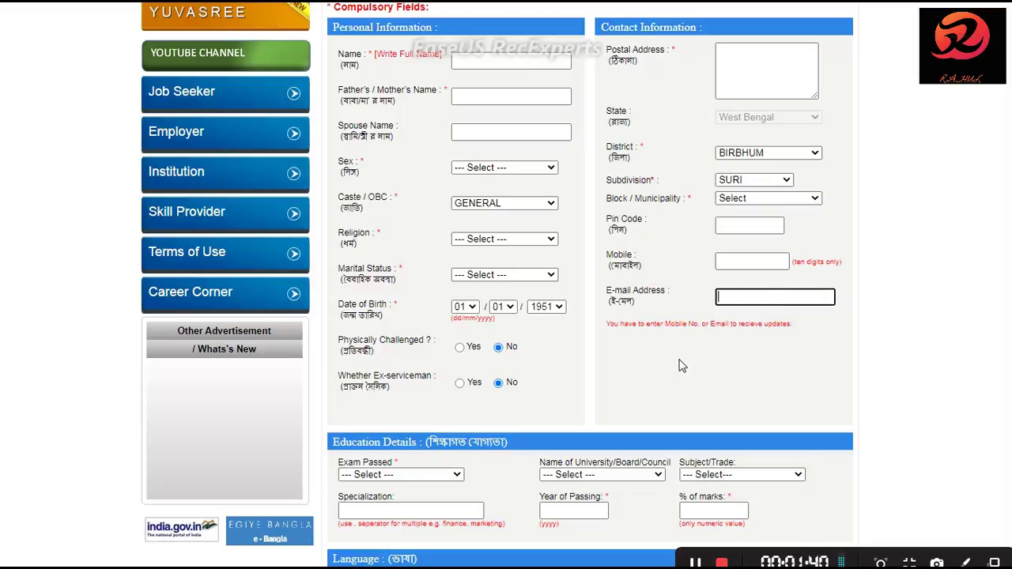
- In the education details, choose X / Matric Pass as the exam and West Bengal Board of Secondary Education as the board
scroll(679, 366, down, 3)
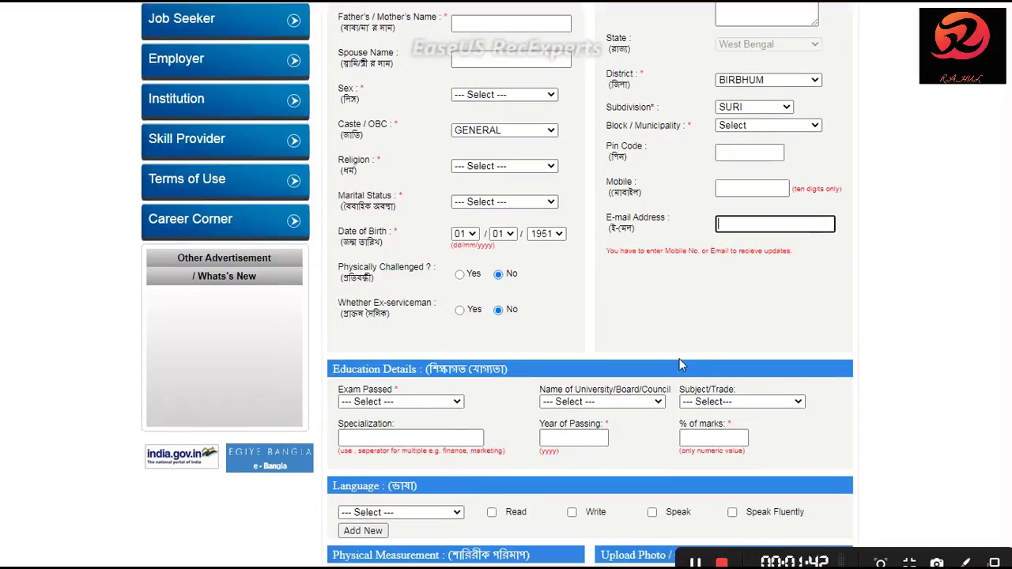
scroll(679, 366, down, 2)
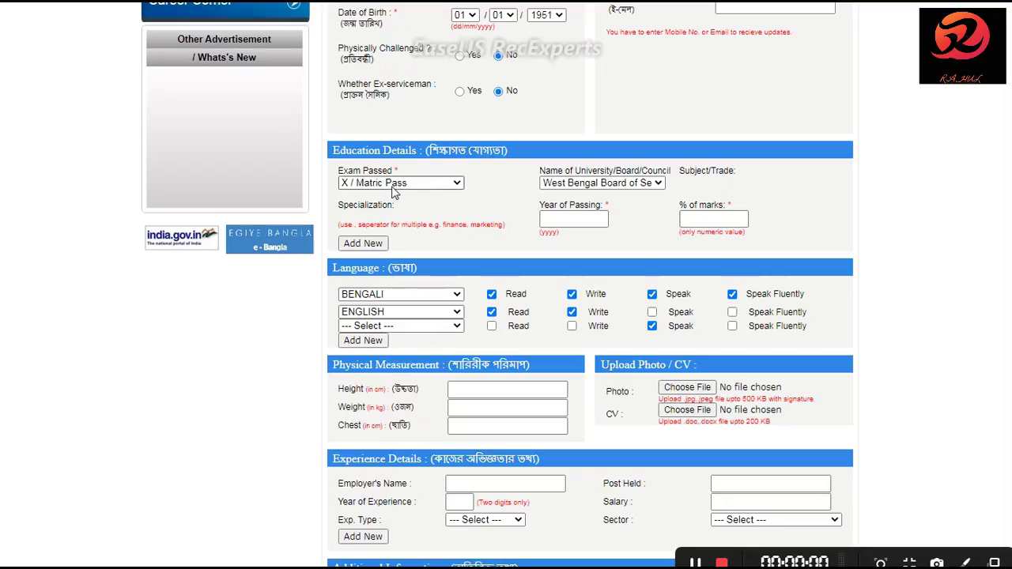
click(395, 187)
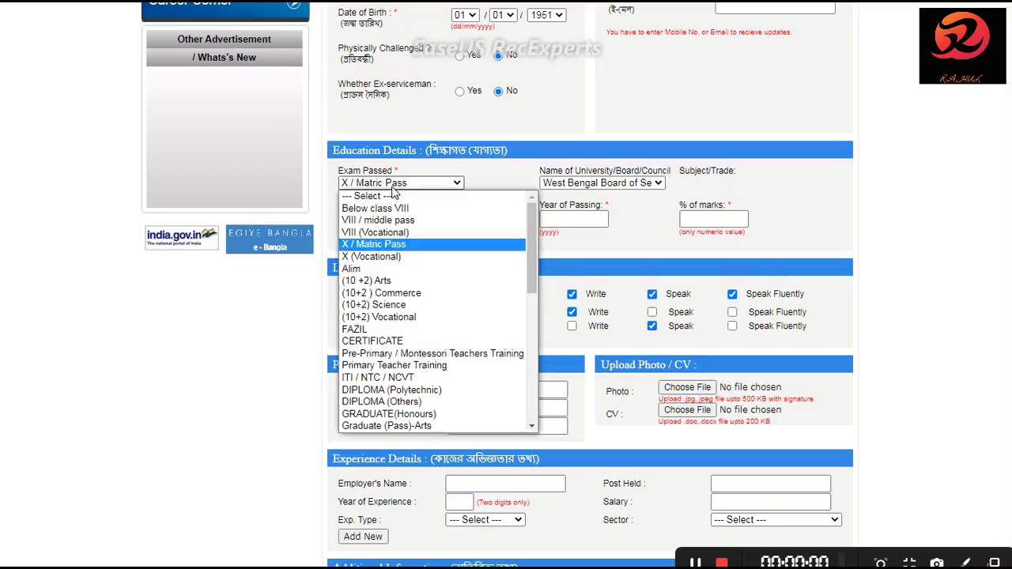
click(402, 245)
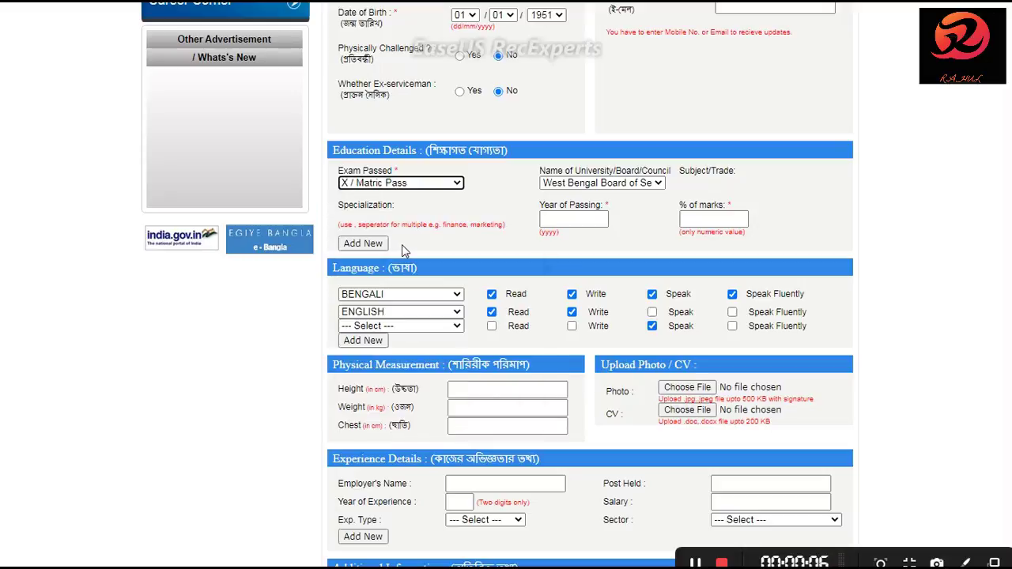
click(580, 185)
scroll(636, 392, down, 1)
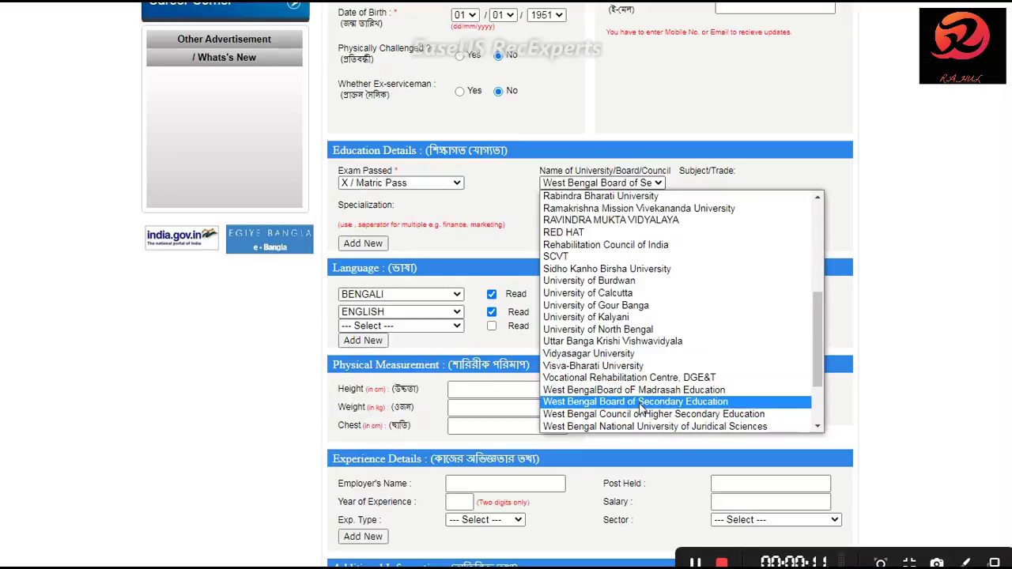
click(639, 403)
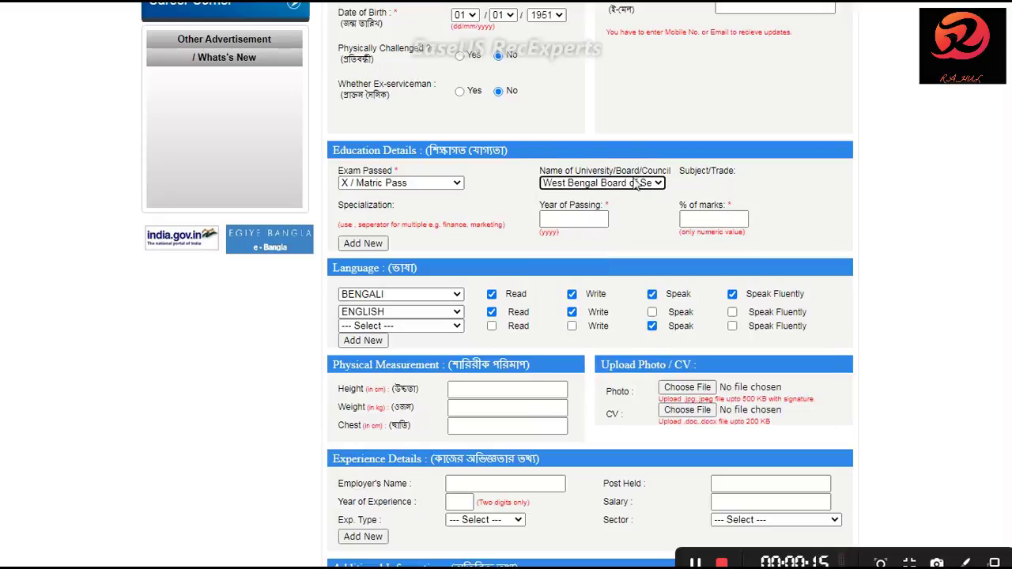
- Examine the year of passing and percentage of marks fields and the options for the first language
click(564, 220)
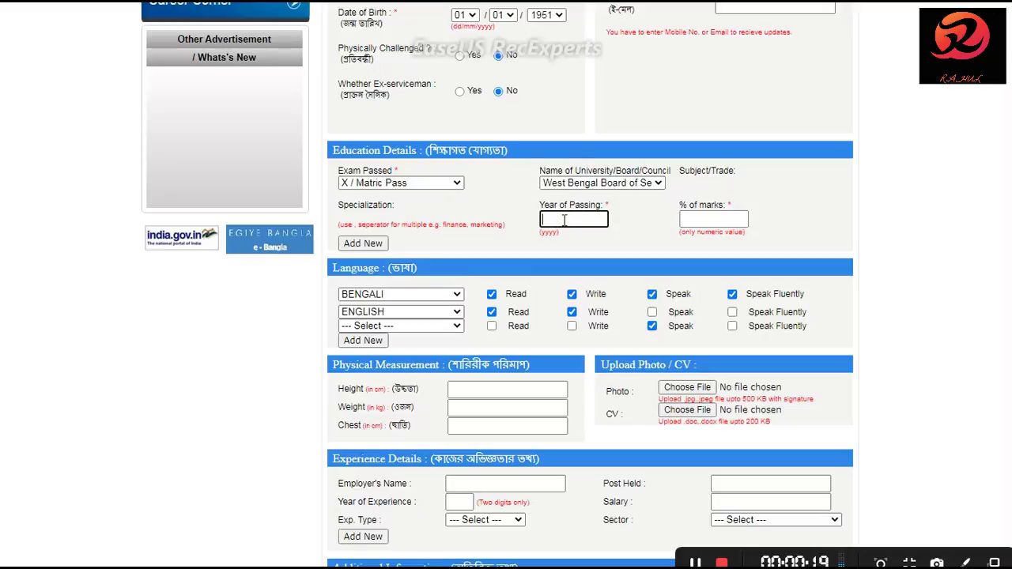
click(714, 220)
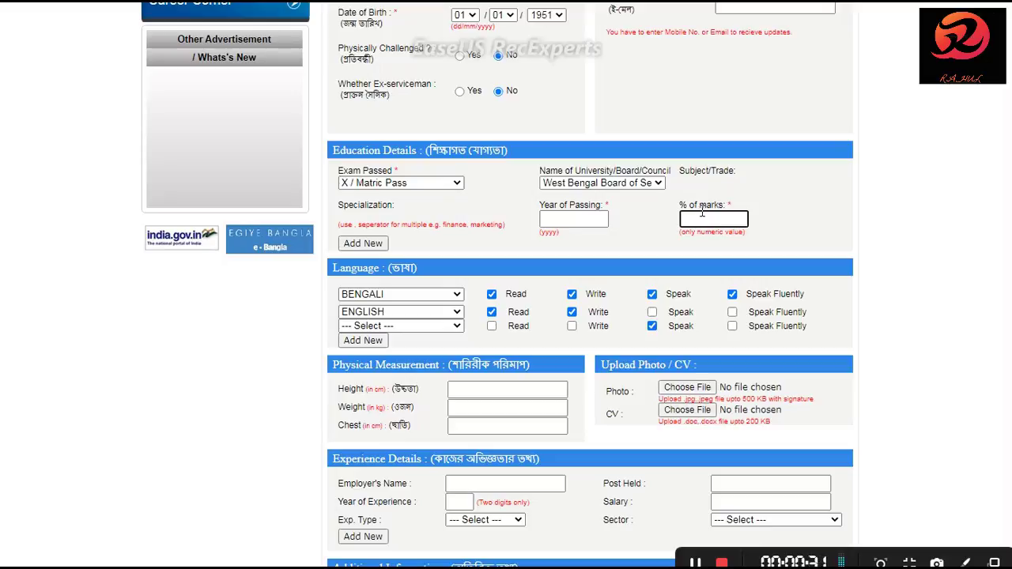
click(387, 297)
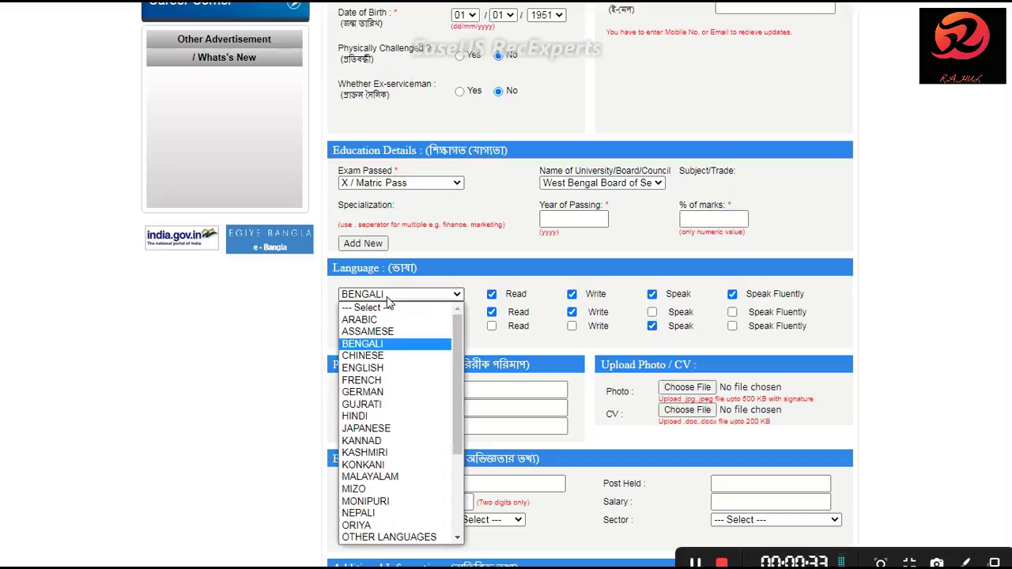
click(287, 359)
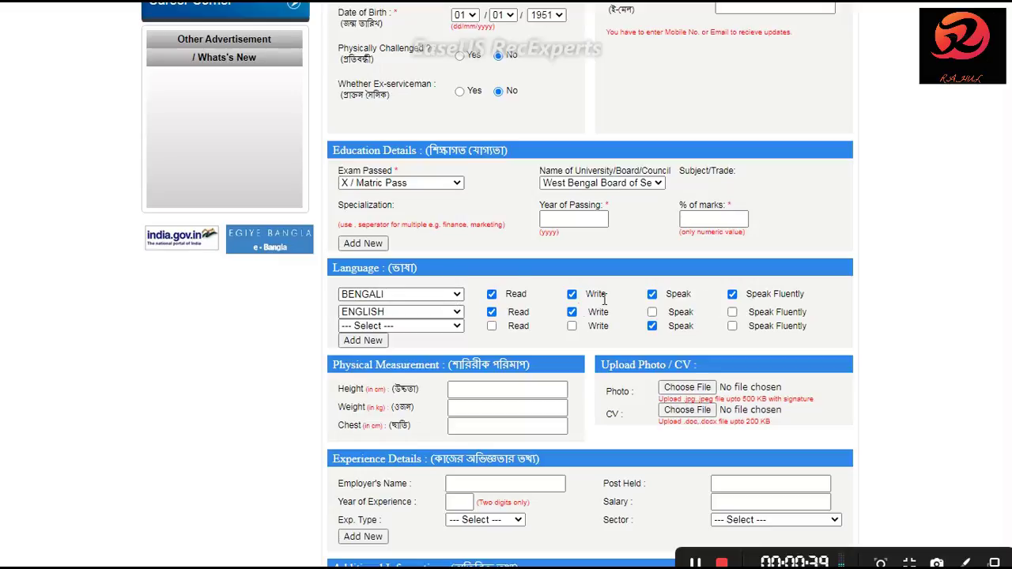
- View the available languages for the first language entry and add two more blank rows to the language section
click(399, 296)
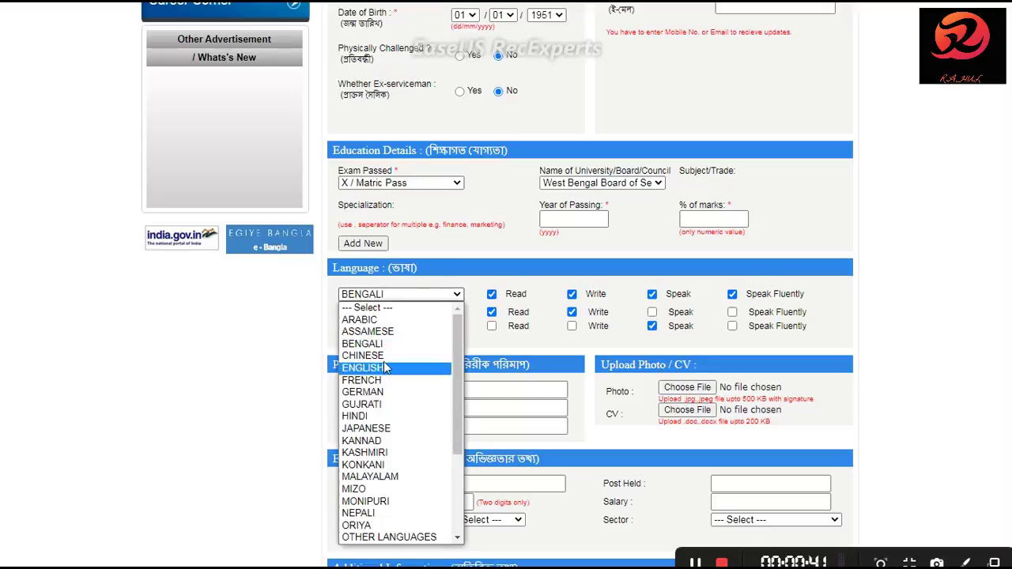
click(277, 334)
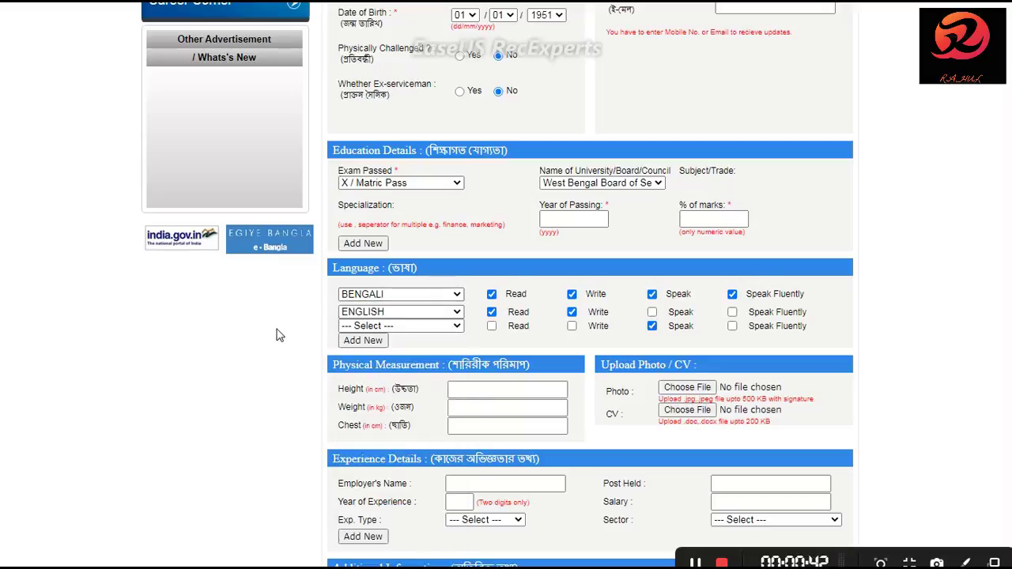
click(370, 344)
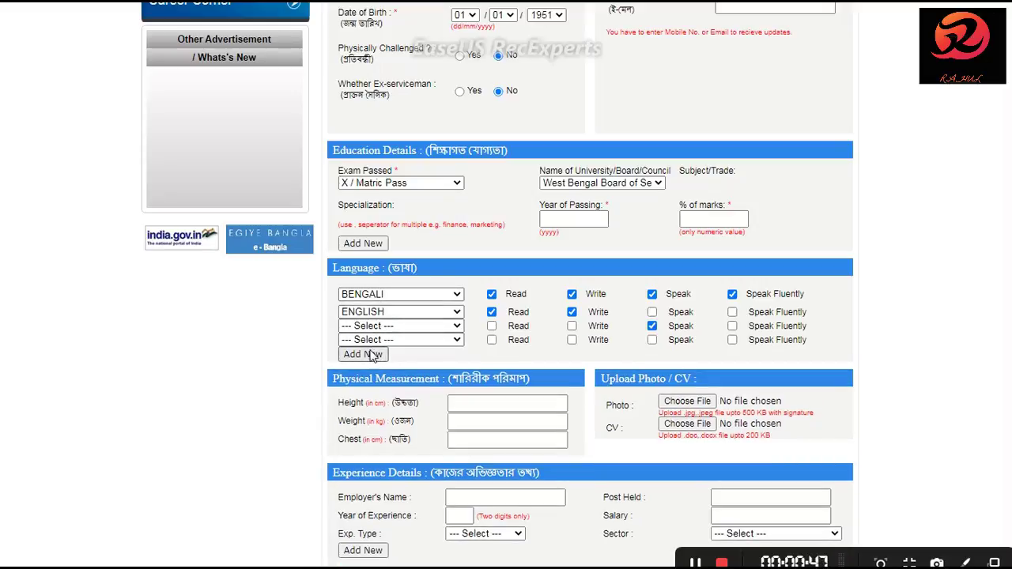
click(373, 356)
- Examine the height, weight and chest fields under Physical Measurement and the photo and CV upload requirements
scroll(380, 357, down, 2)
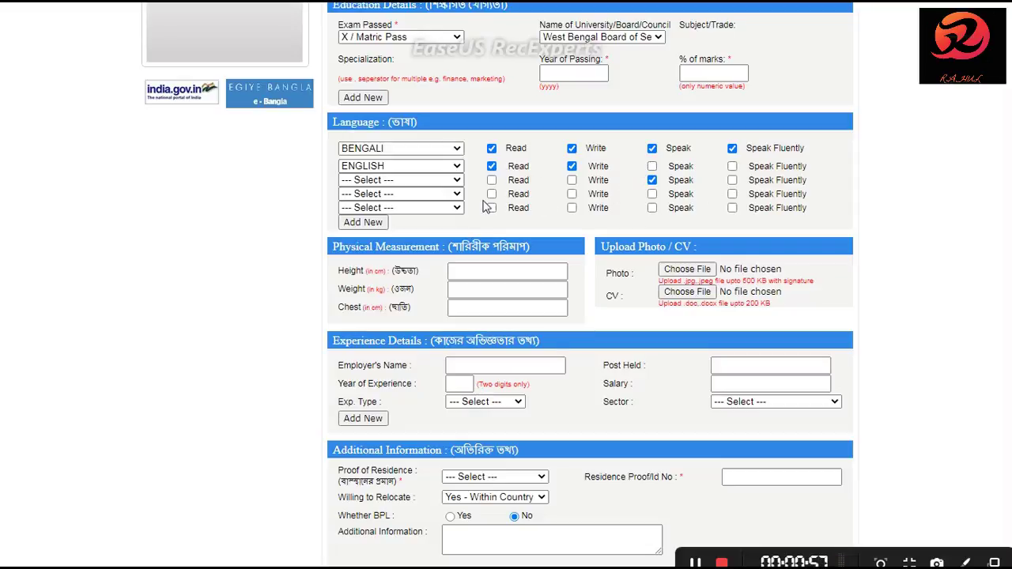
scroll(506, 300, down, 3)
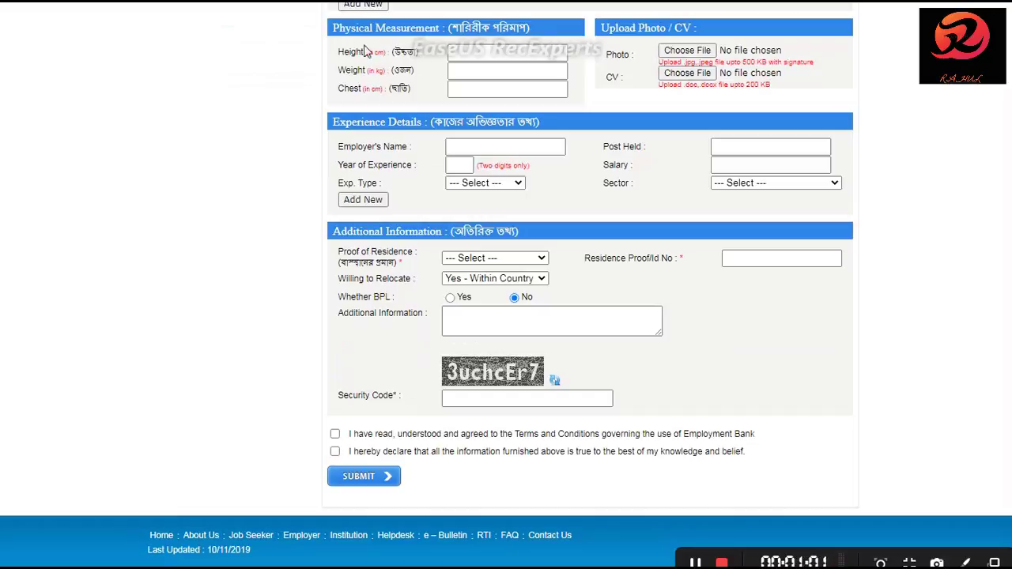
click(477, 54)
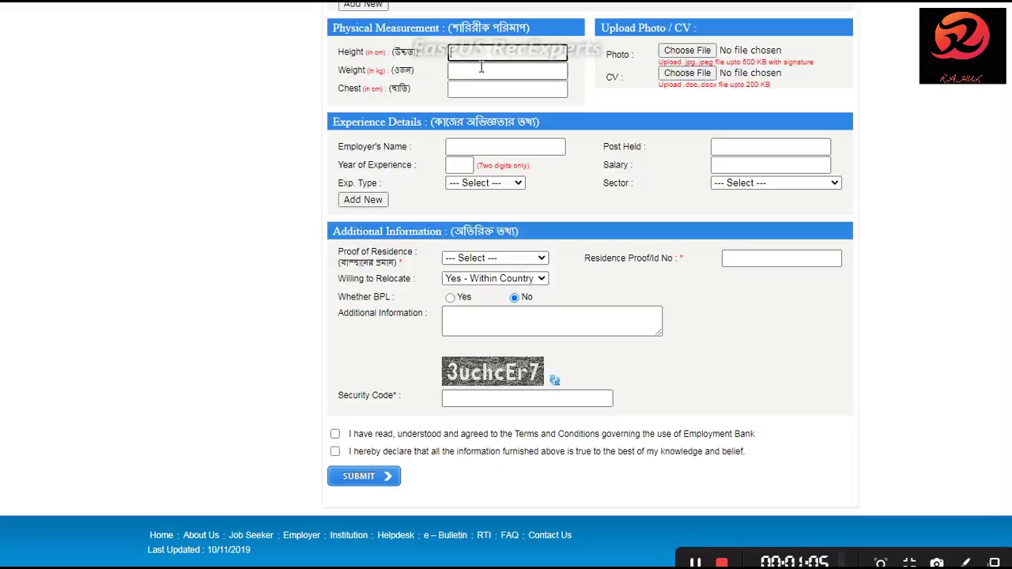
click(471, 73)
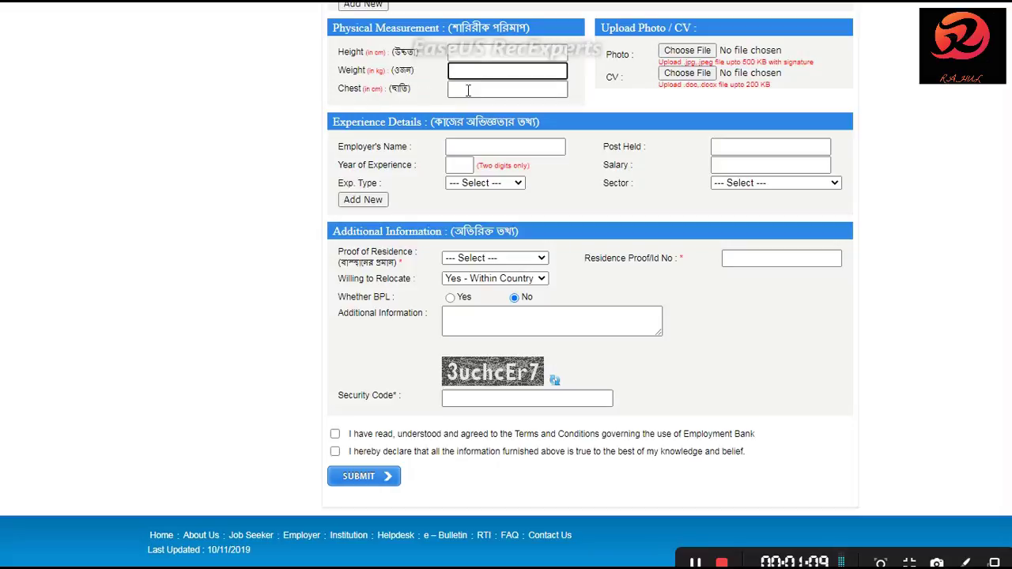
click(485, 91)
scroll(485, 95, up, 1)
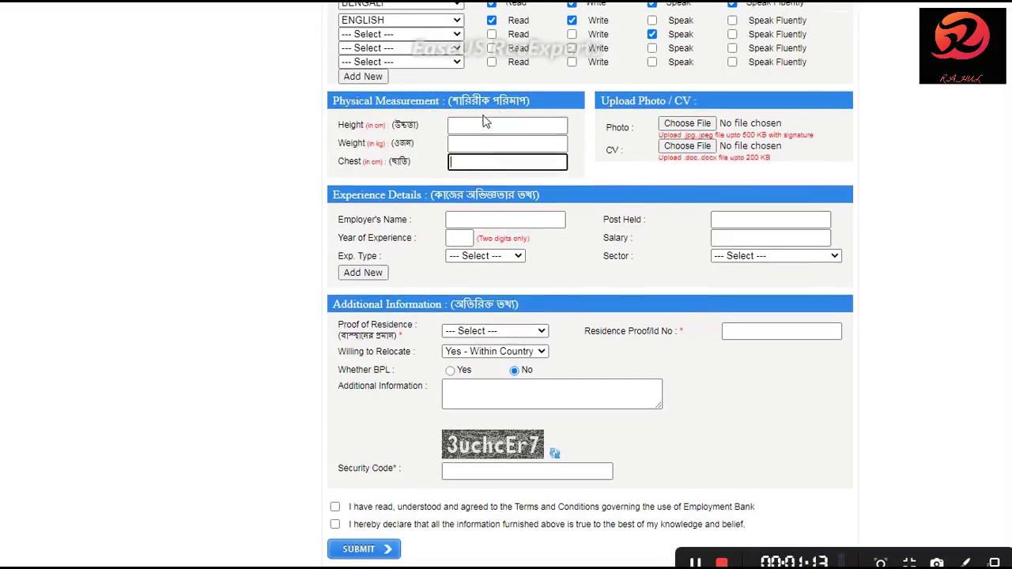
drag(613, 152, 611, 150)
click(623, 150)
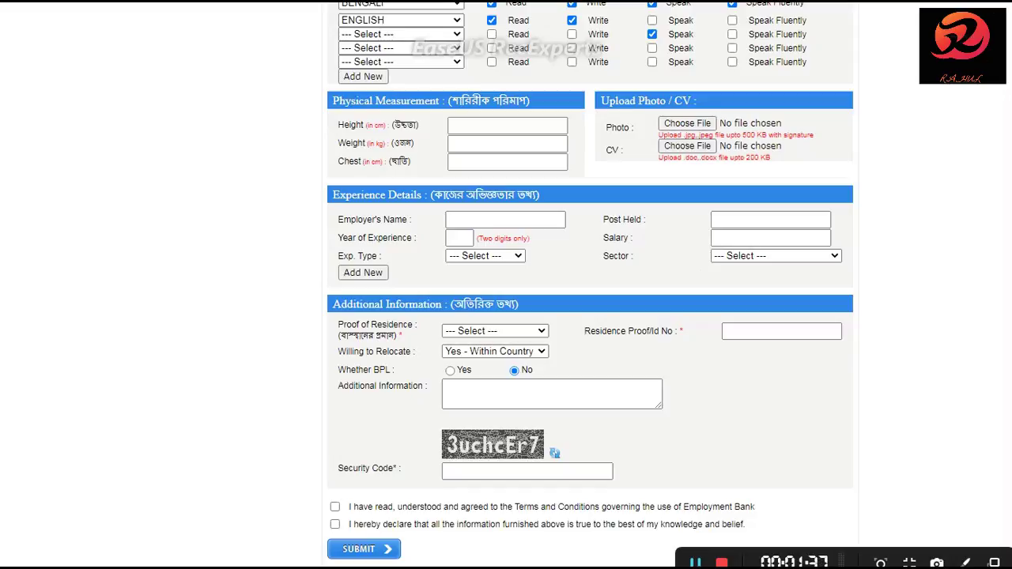
- Switch to the BIODATA document in Word and read it through to the language and signature lines
key(alt+Tab)
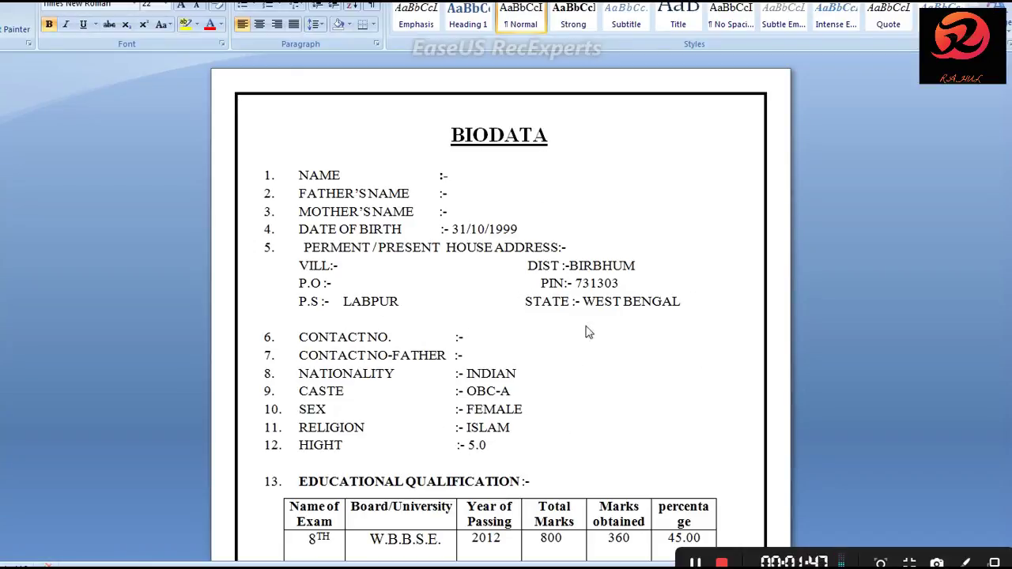
scroll(531, 269, down, 7)
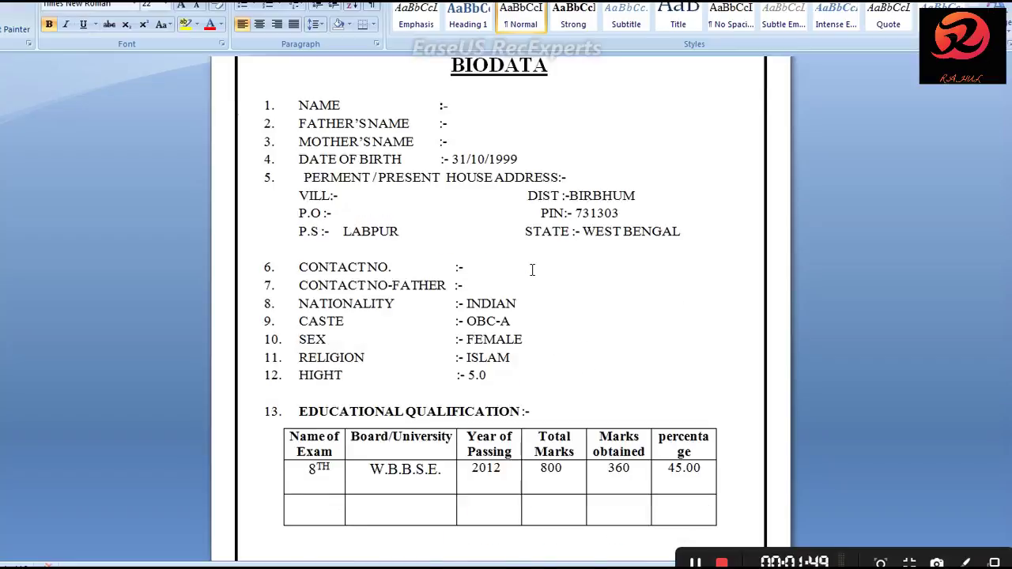
scroll(533, 272, down, 1)
scroll(513, 416, up, 8)
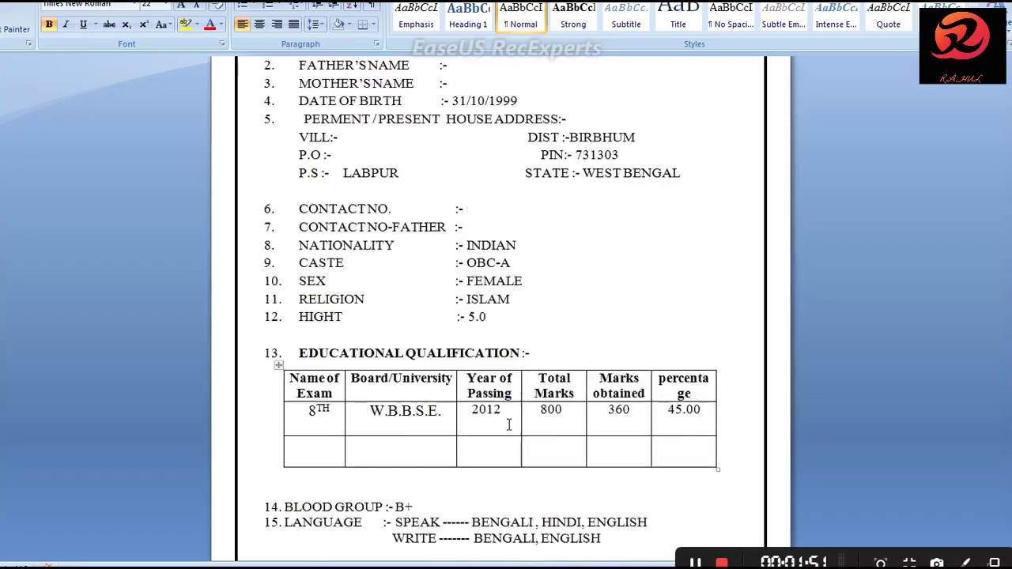
scroll(647, 399, down, 8)
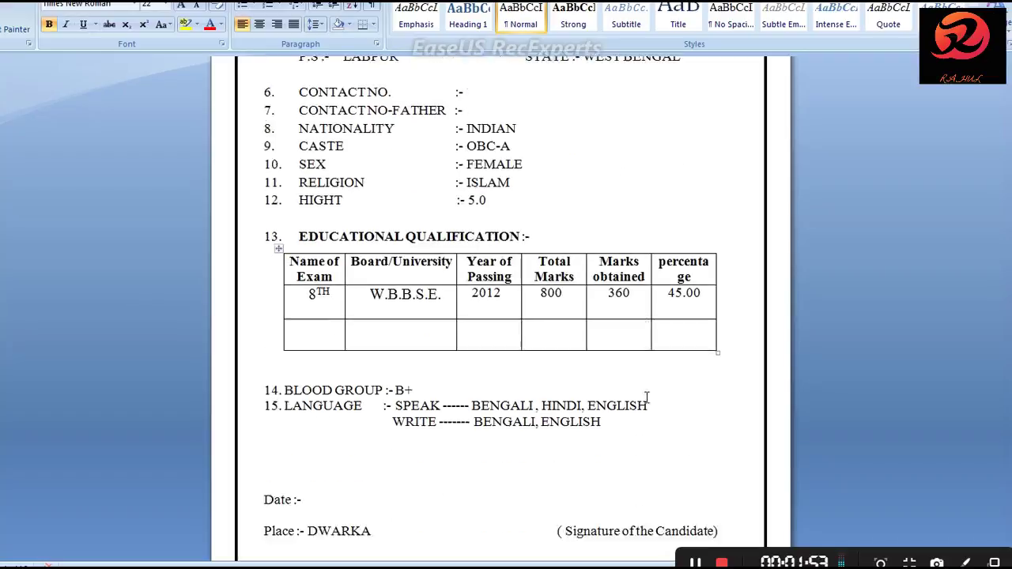
double_click(627, 418)
click(612, 407)
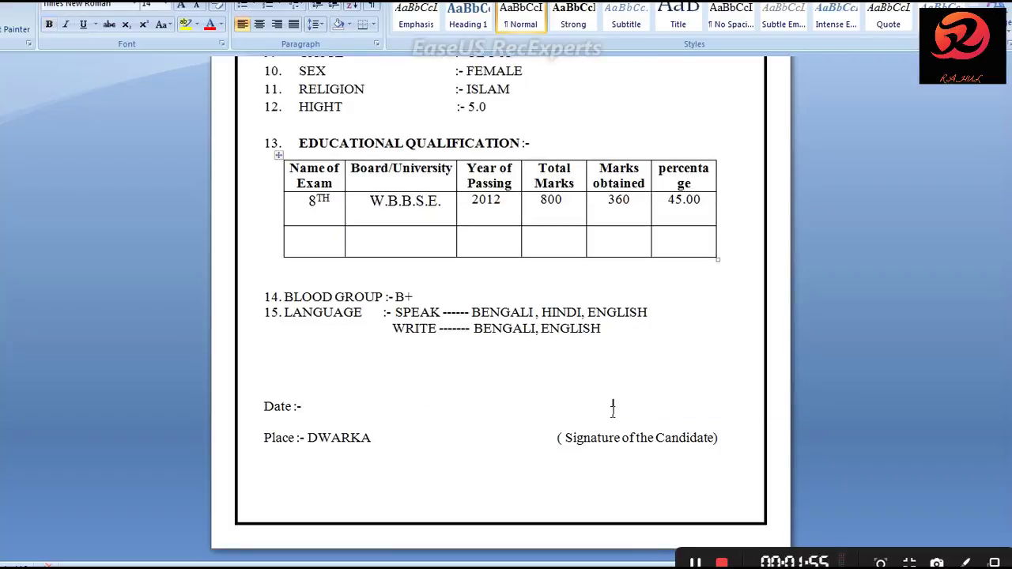
scroll(619, 413, up, 8)
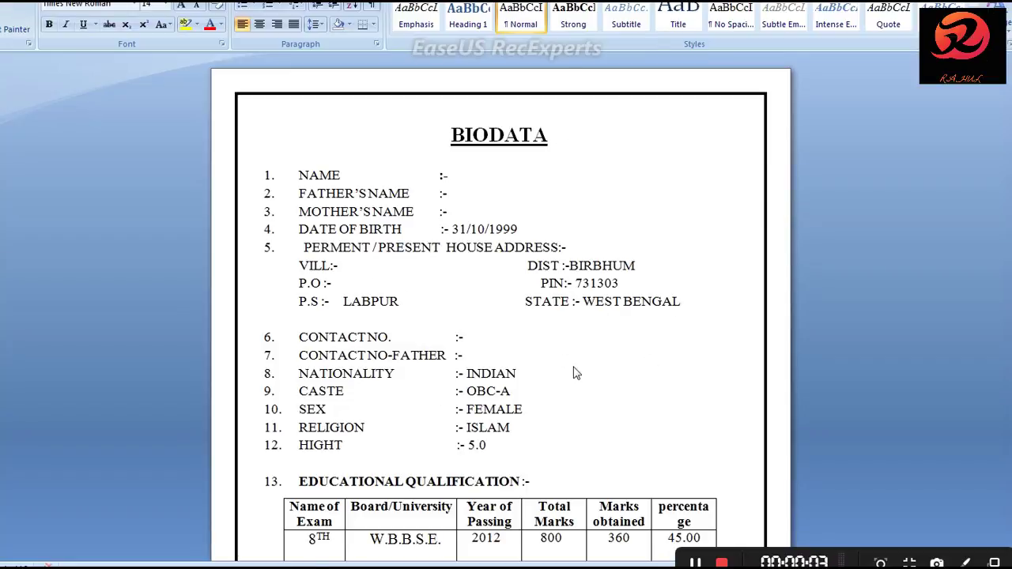
- Review the biodata's personal details, house address and educational qualification table as a sample CV
scroll(576, 373, down, 5)
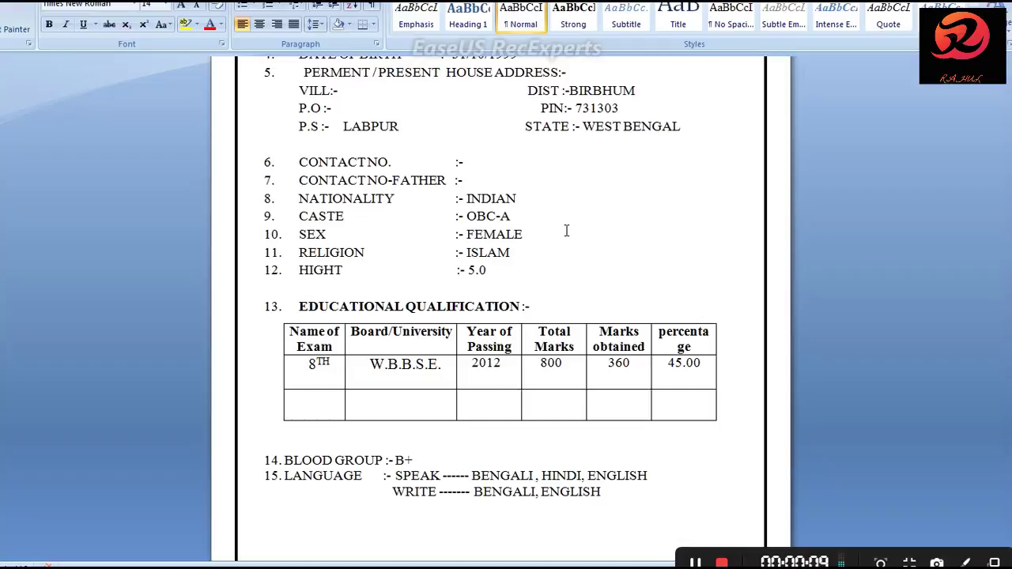
scroll(582, 300, up, 4)
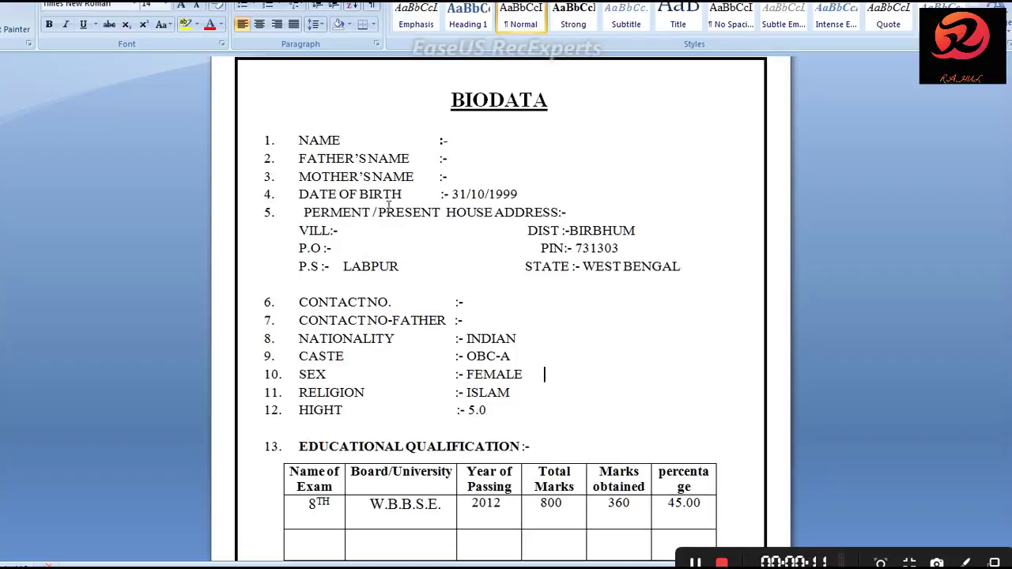
scroll(576, 248, up, 1)
scroll(576, 248, down, 3)
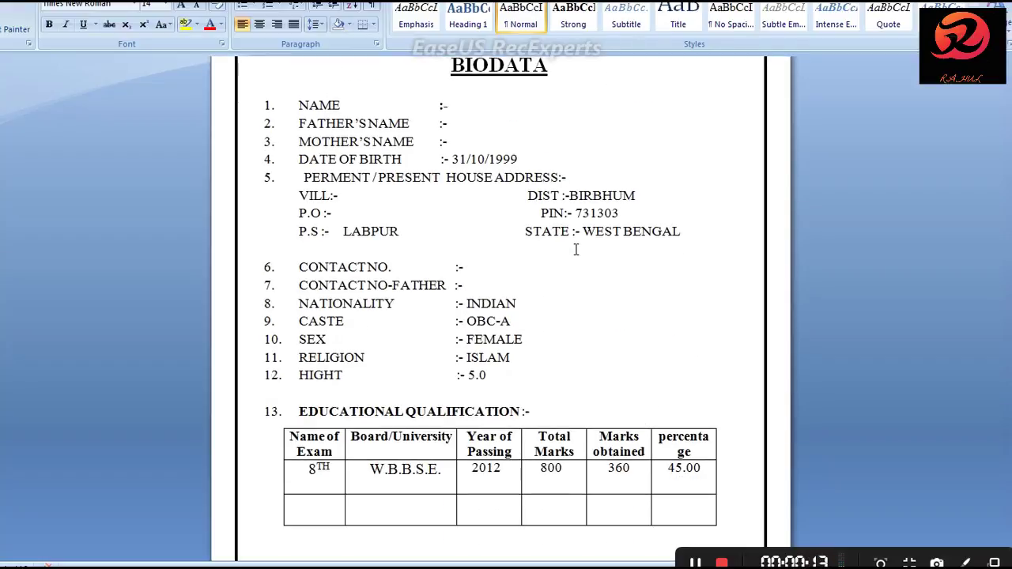
scroll(576, 250, down, 2)
scroll(532, 224, up, 2)
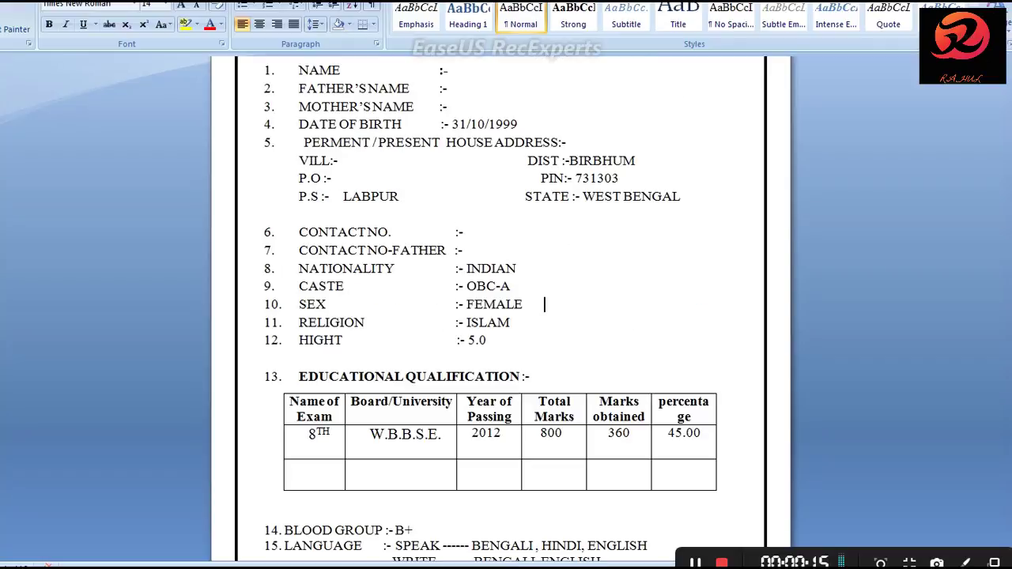
- View the document's file commands and examine the biodata from its heading down to the candidate's signature
key(alt+f)
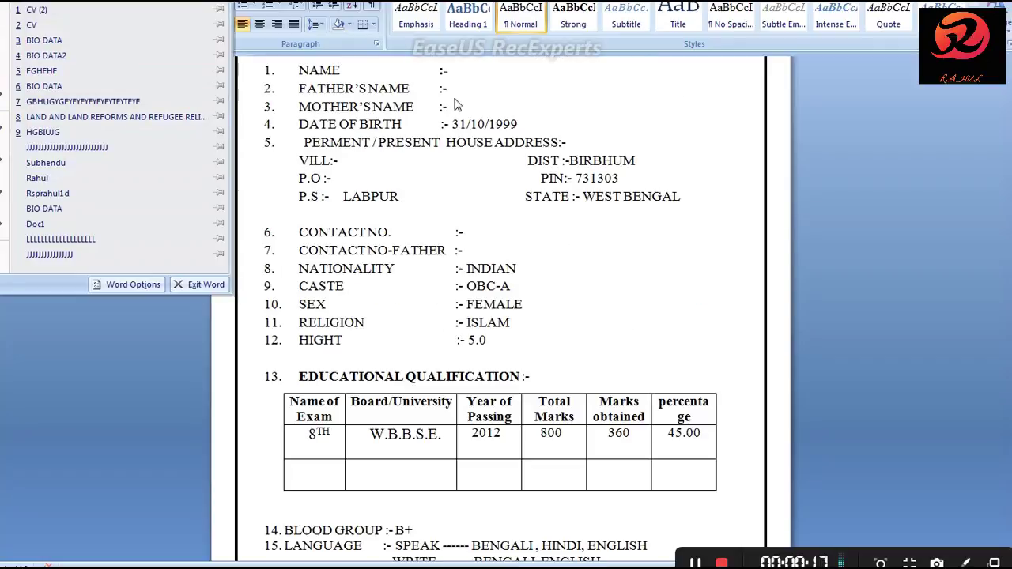
click(668, 132)
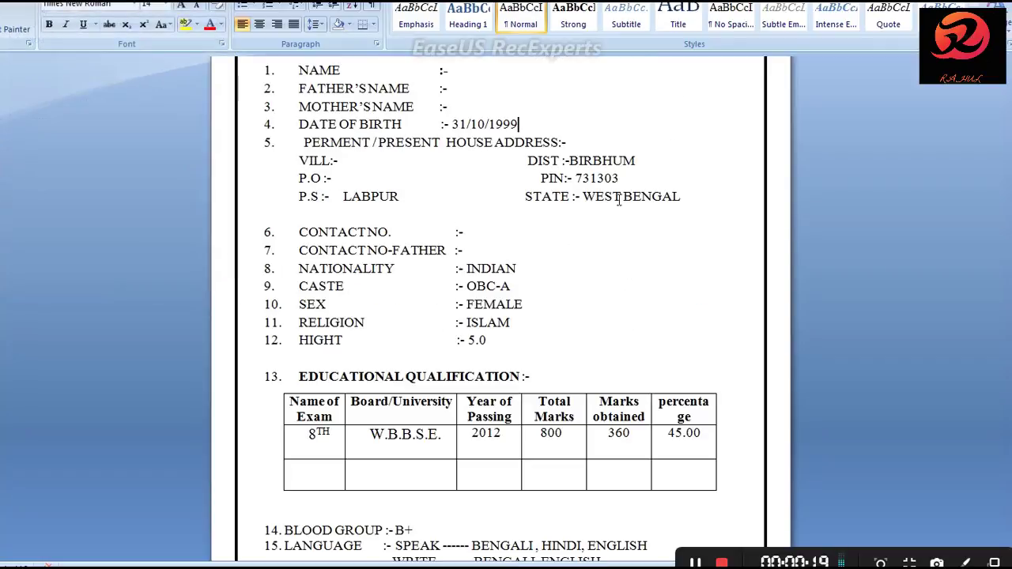
key(Up)
key(Up)
key(Up)
scroll(571, 247, up, 3)
scroll(572, 247, down, 9)
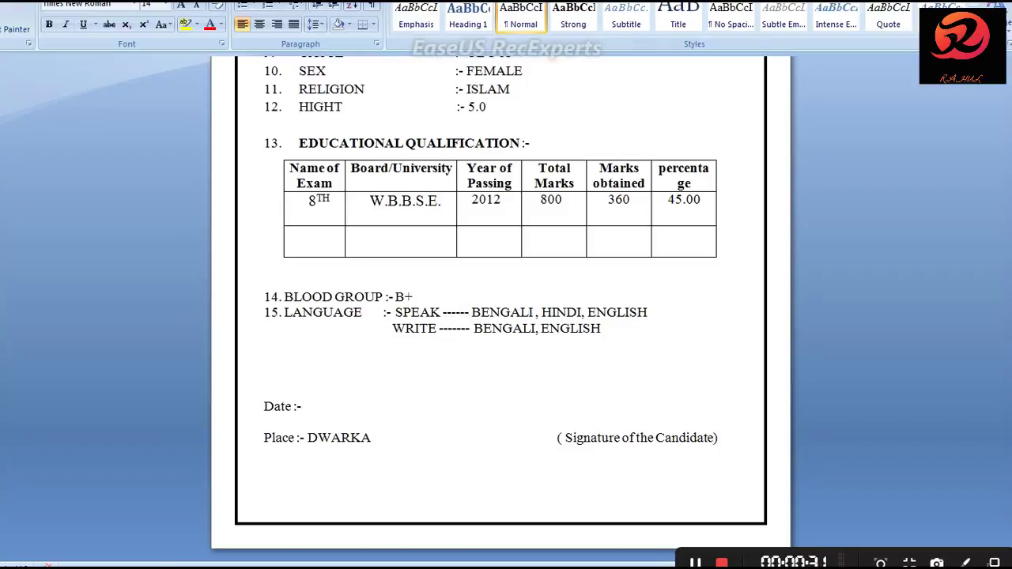
- Switch back to the enrolment form in the browser and set Proof of Residence to Voter ID Card
click(83, 532)
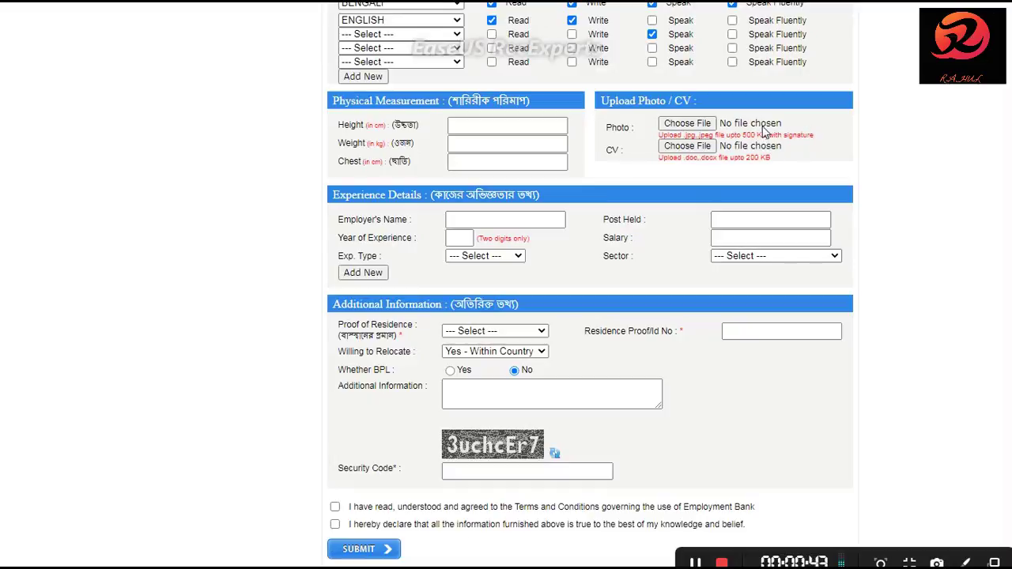
scroll(751, 224, down, 2)
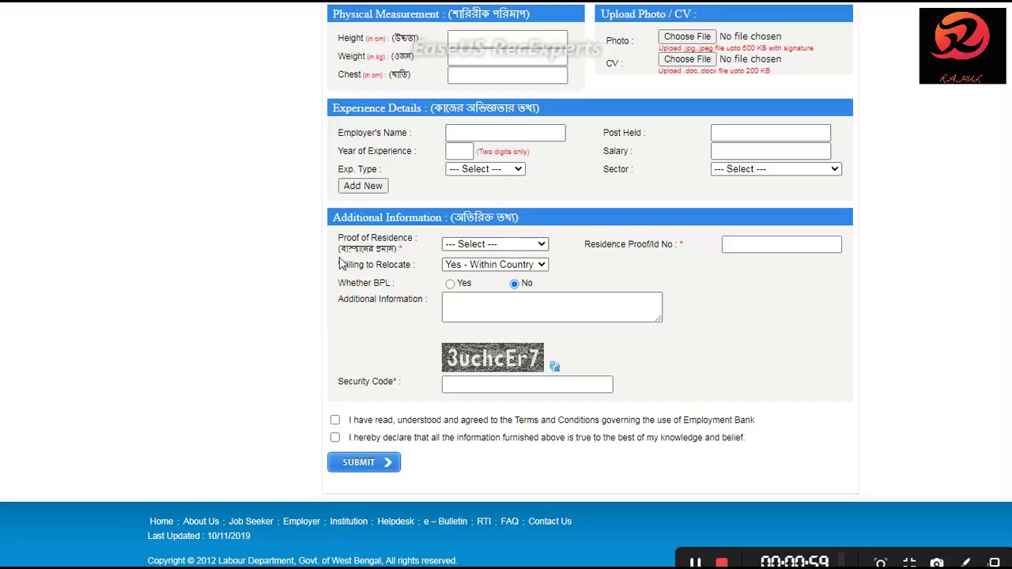
click(497, 246)
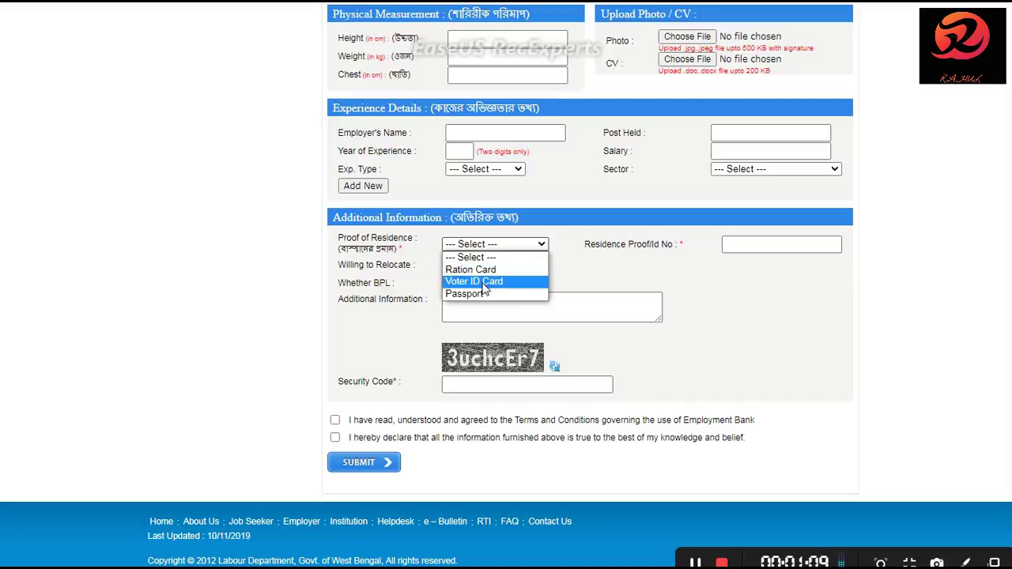
click(484, 283)
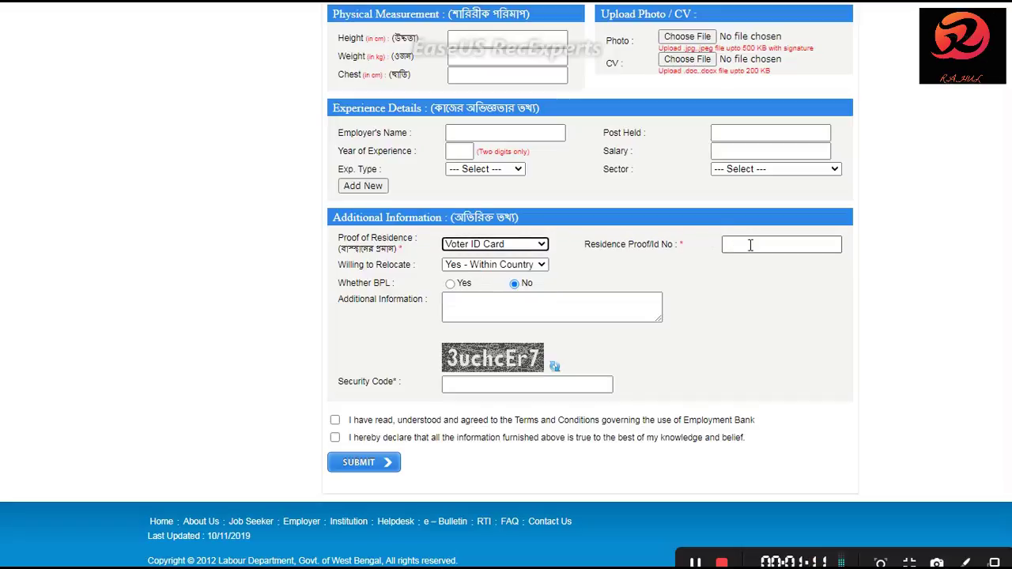
- Examine the proof of residence options, the residence proof number field and the additional information box
click(492, 245)
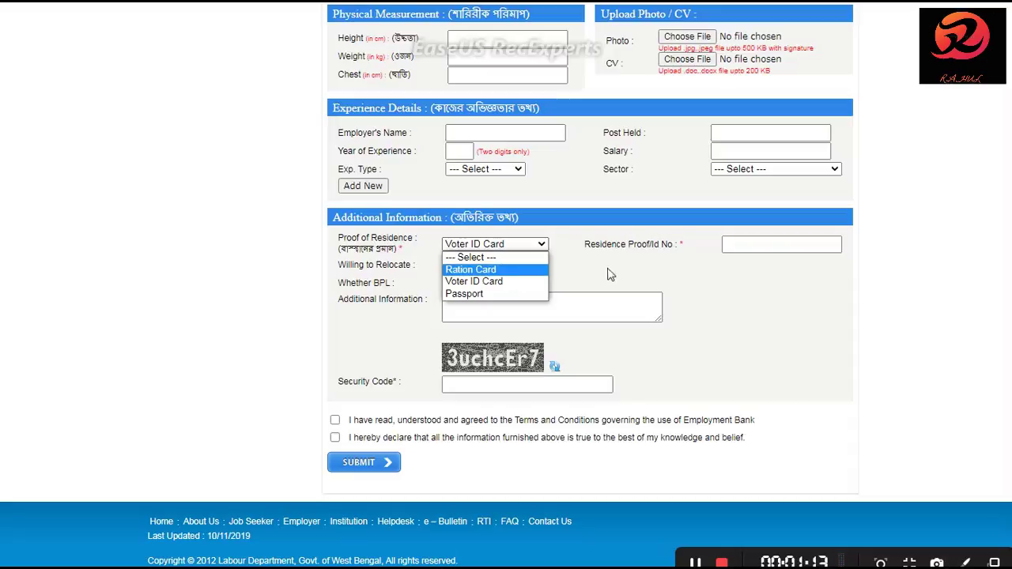
click(631, 277)
click(751, 243)
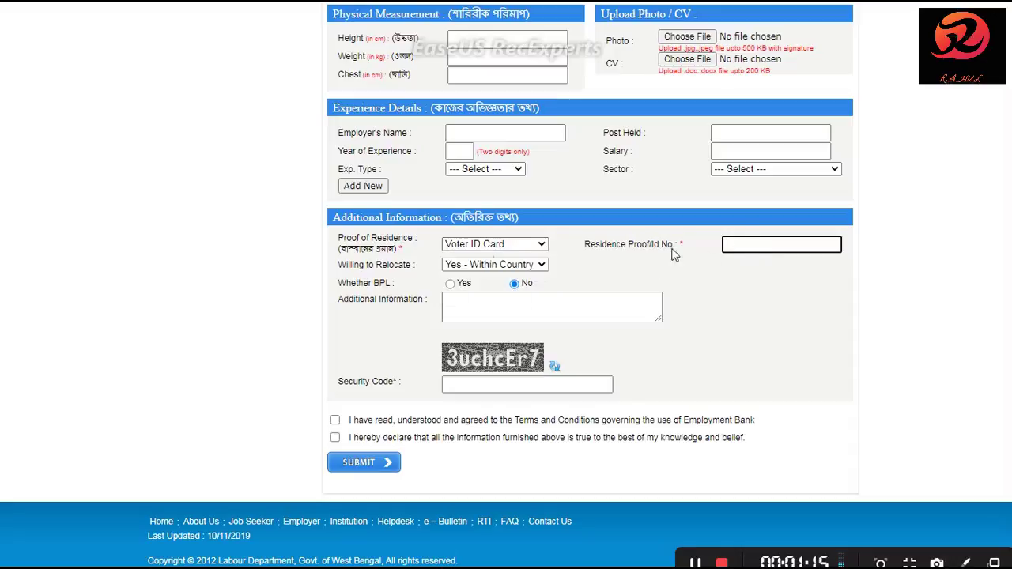
click(491, 244)
click(471, 281)
click(736, 244)
click(464, 307)
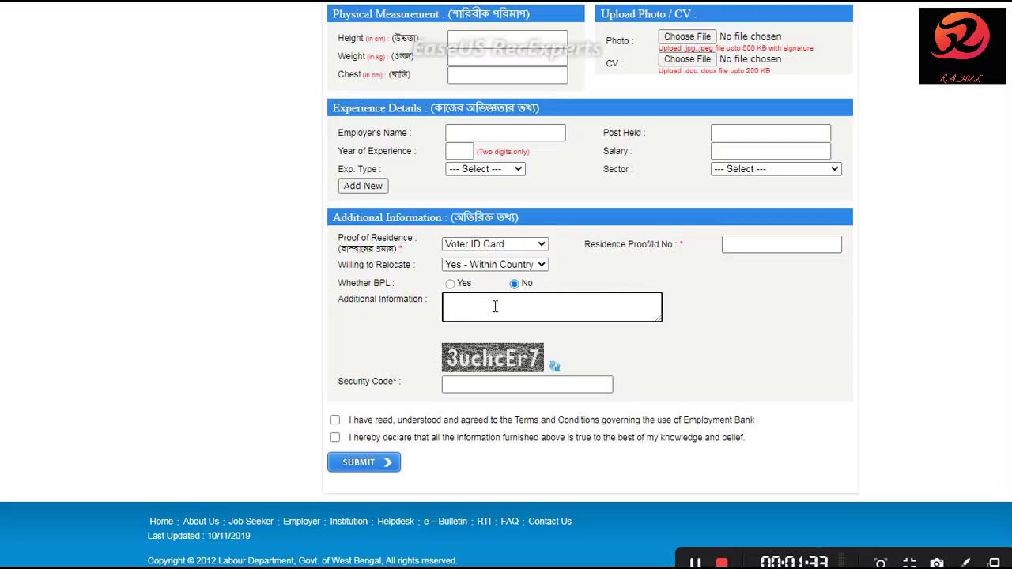
click(475, 336)
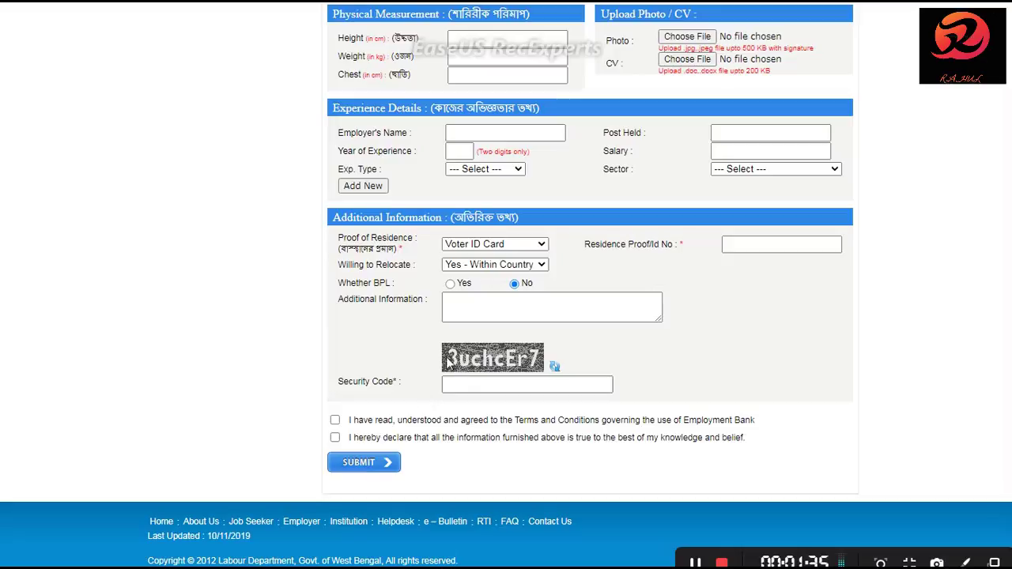
- Refresh the security code image and accept both the terms and conditions and the truthfulness declaration
drag(450, 355, 474, 361)
click(471, 385)
click(554, 369)
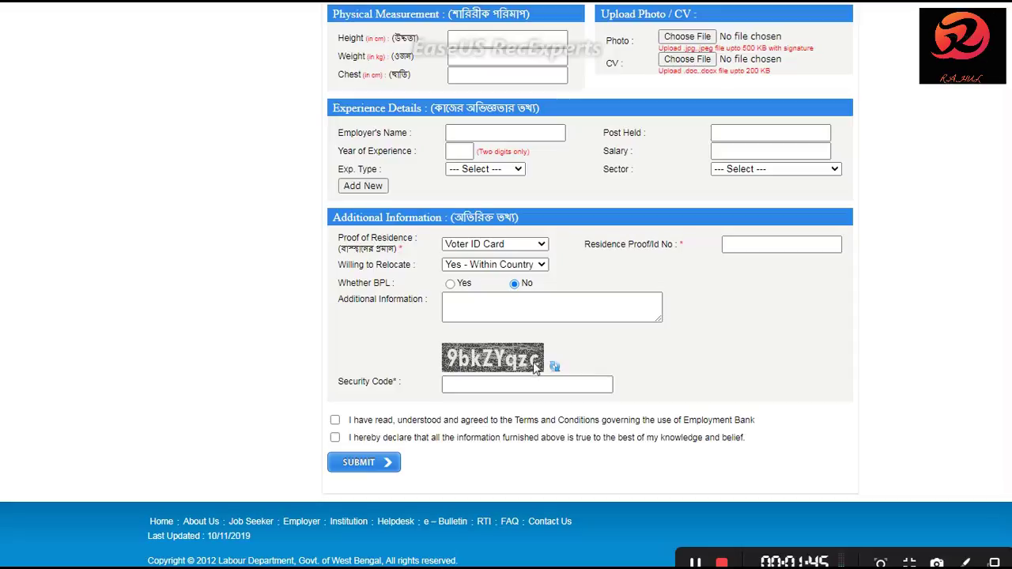
click(456, 386)
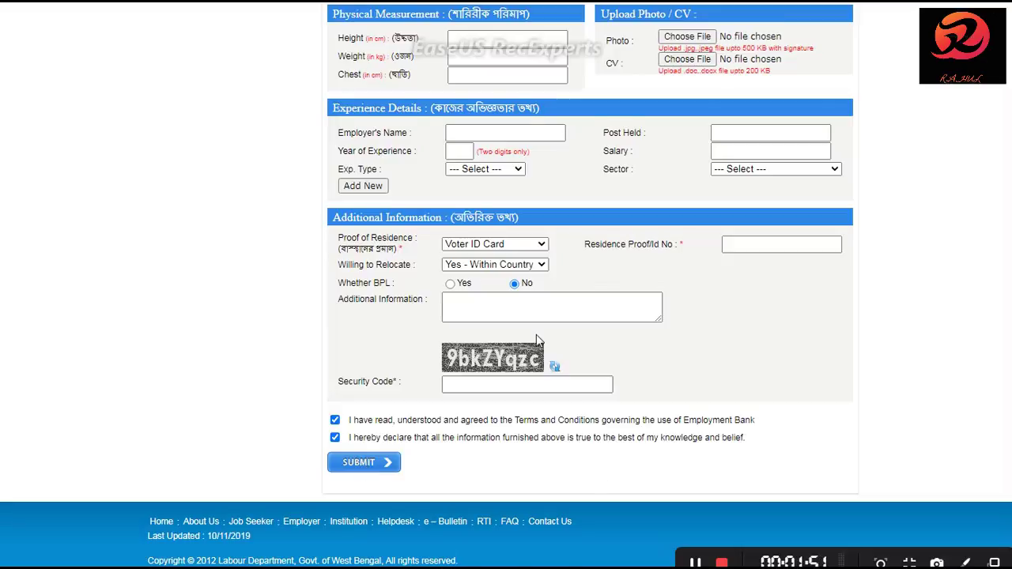
- Review the form from the personal information down, and examine the details on the enrolment confirmation page
scroll(538, 342, up, 7)
scroll(538, 341, up, 3)
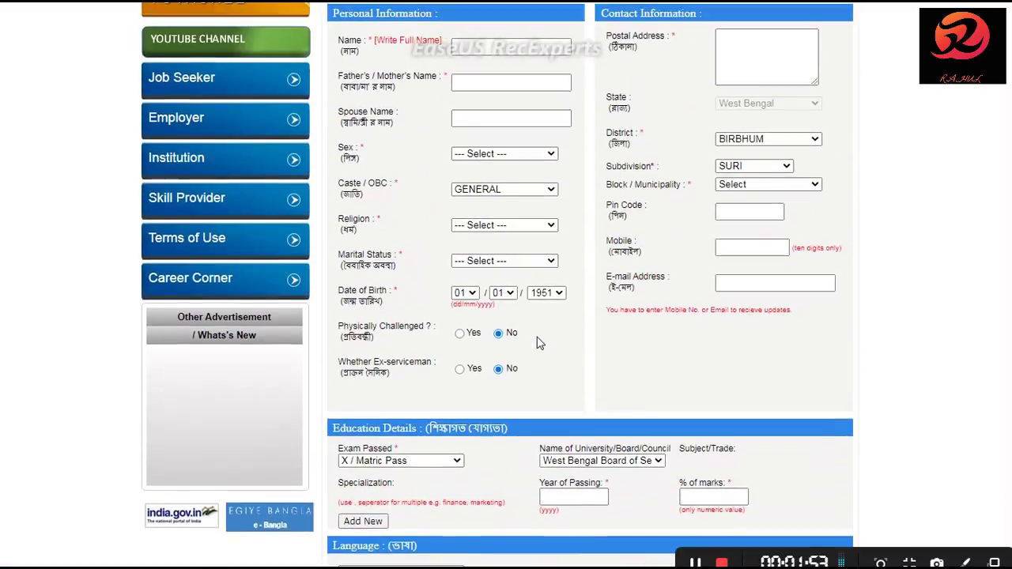
scroll(540, 342, down, 4)
scroll(538, 342, down, 6)
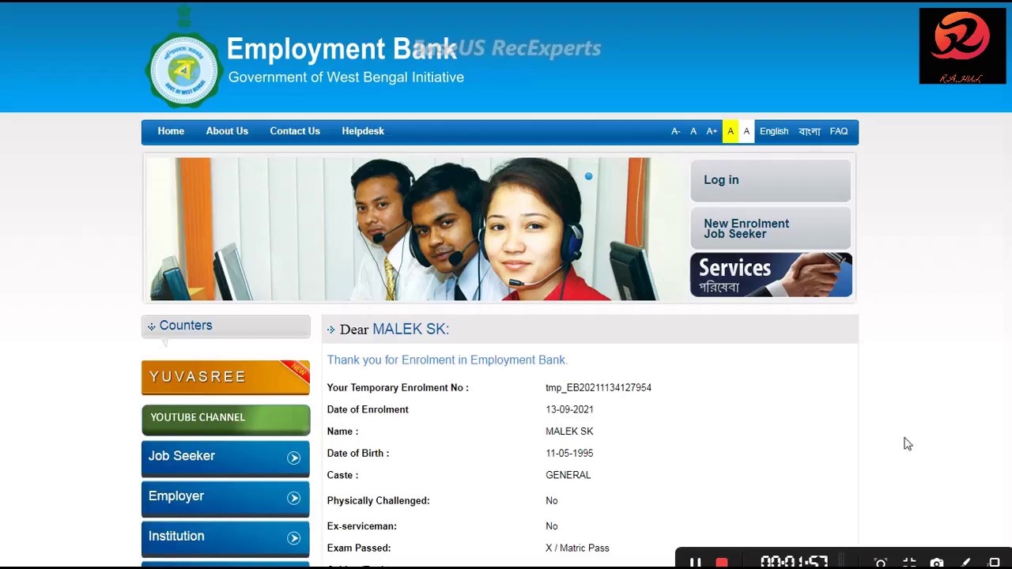
scroll(897, 366, down, 4)
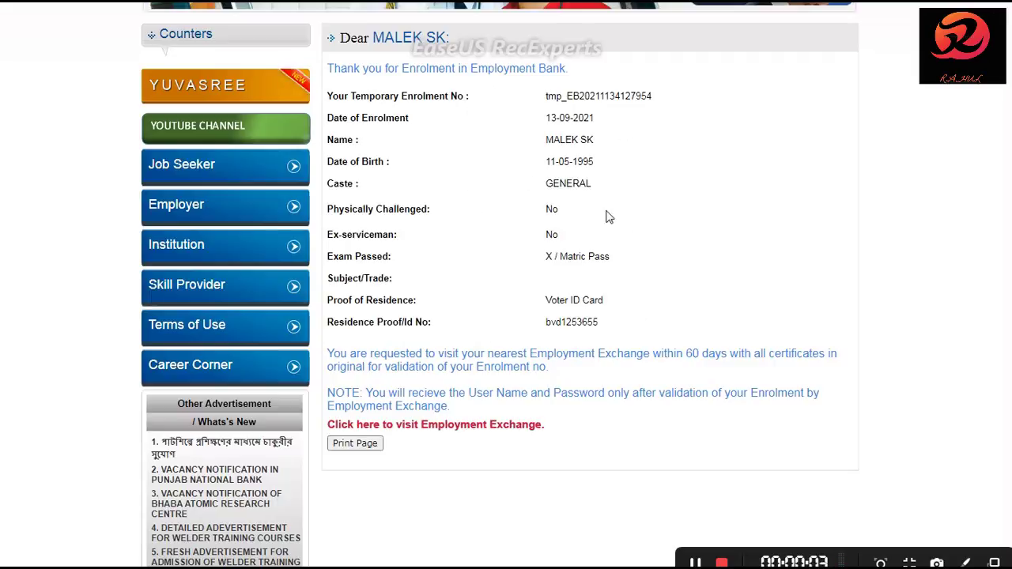
- Open the print preview of the enrolment confirmation page, check it, and close it without printing
click(374, 445)
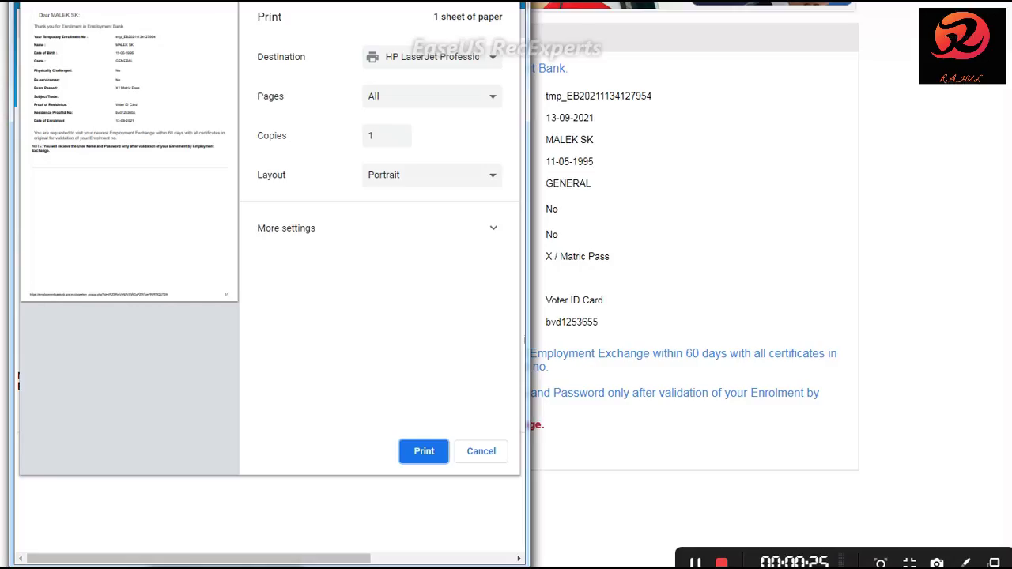
drag(246, 4, 305, 3)
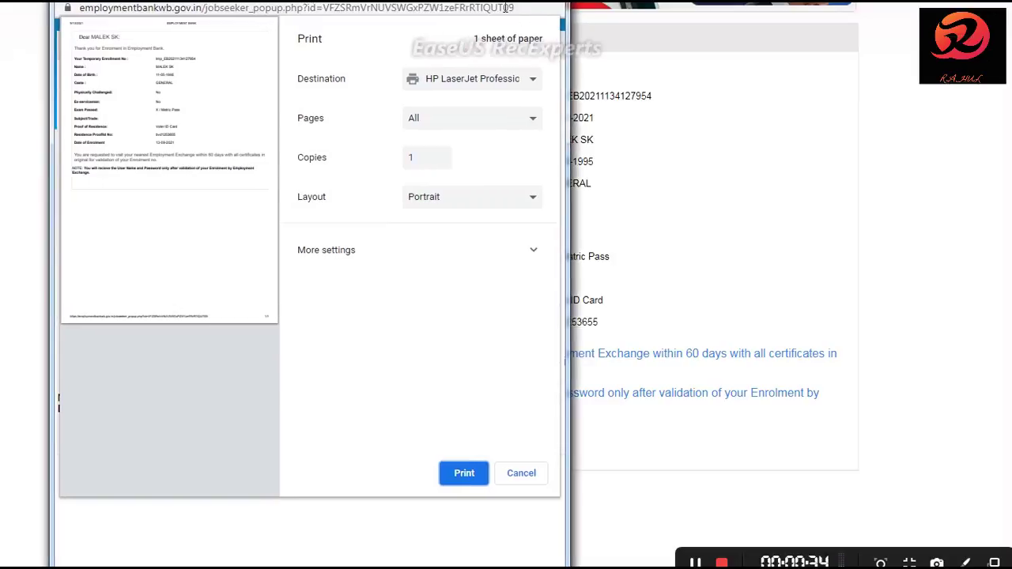
key(Escape)
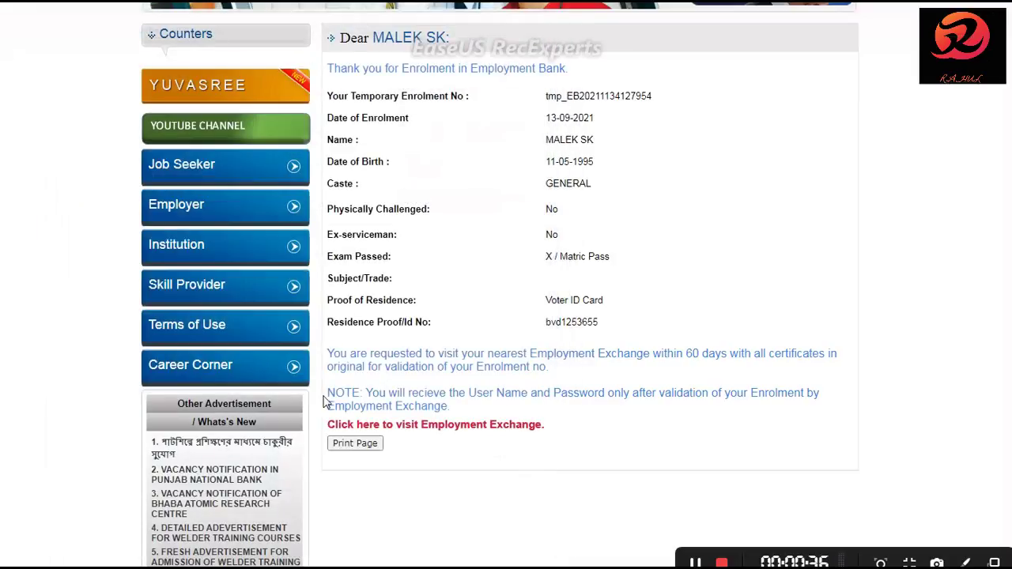
- Go to the Yuvasree scheme page and open the job seeker login form from there
click(237, 92)
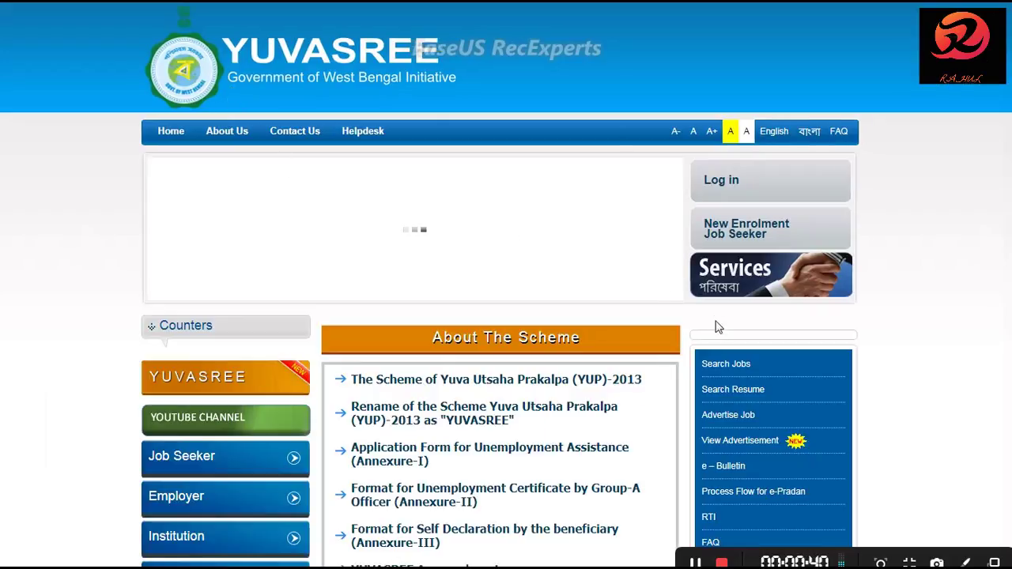
mouse_move(737, 190)
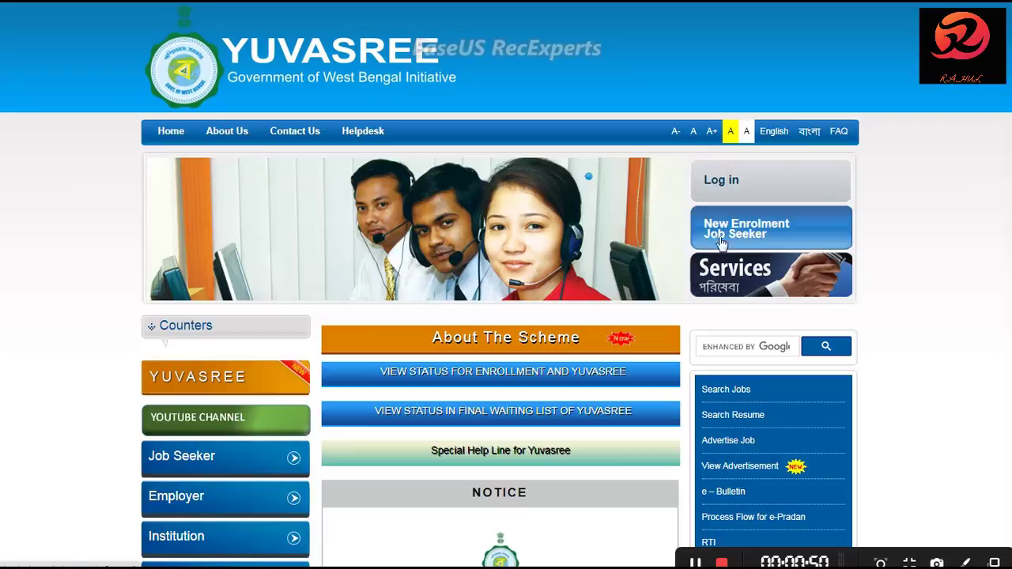
click(741, 216)
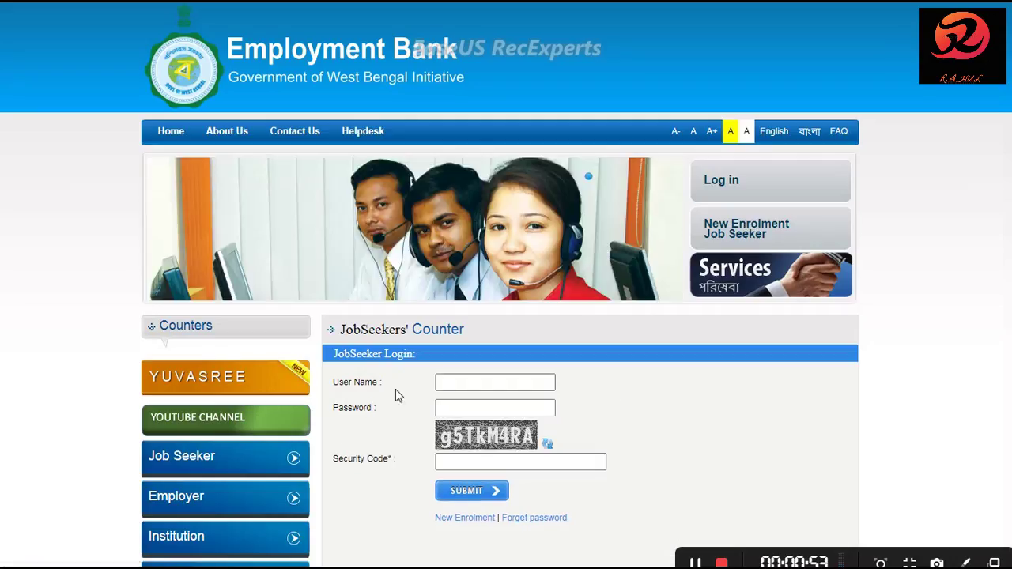
- Examine the User Name, Password and Security Code fields of the job seeker login form, leaving them empty
click(445, 407)
click(386, 450)
click(442, 461)
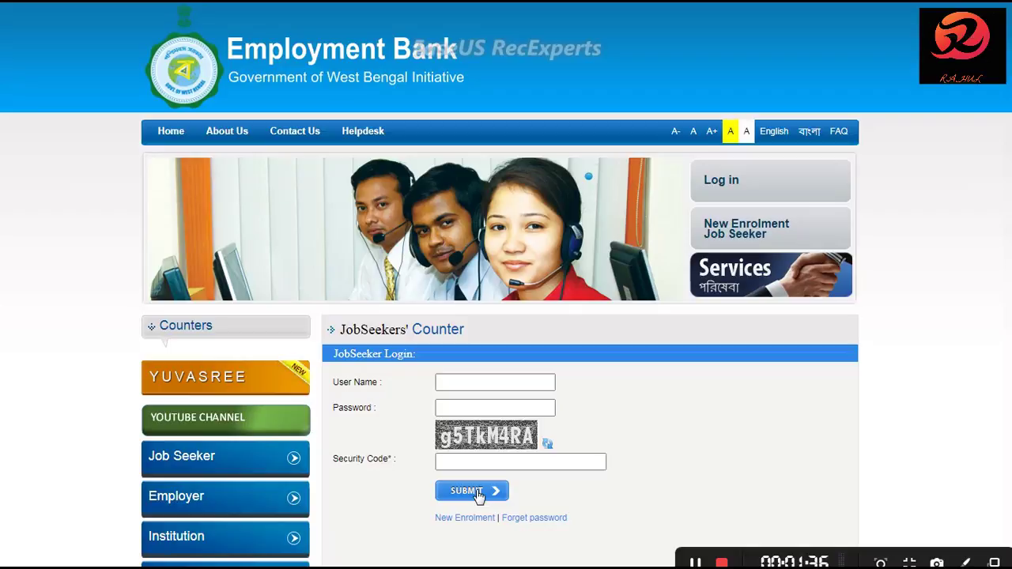
click(472, 382)
click(463, 408)
click(459, 386)
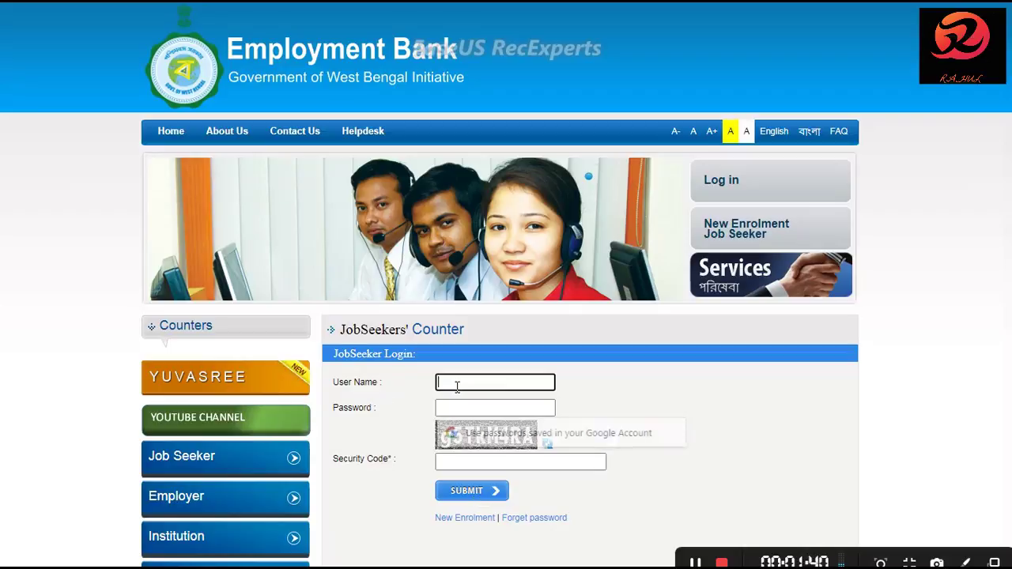
click(453, 410)
click(387, 452)
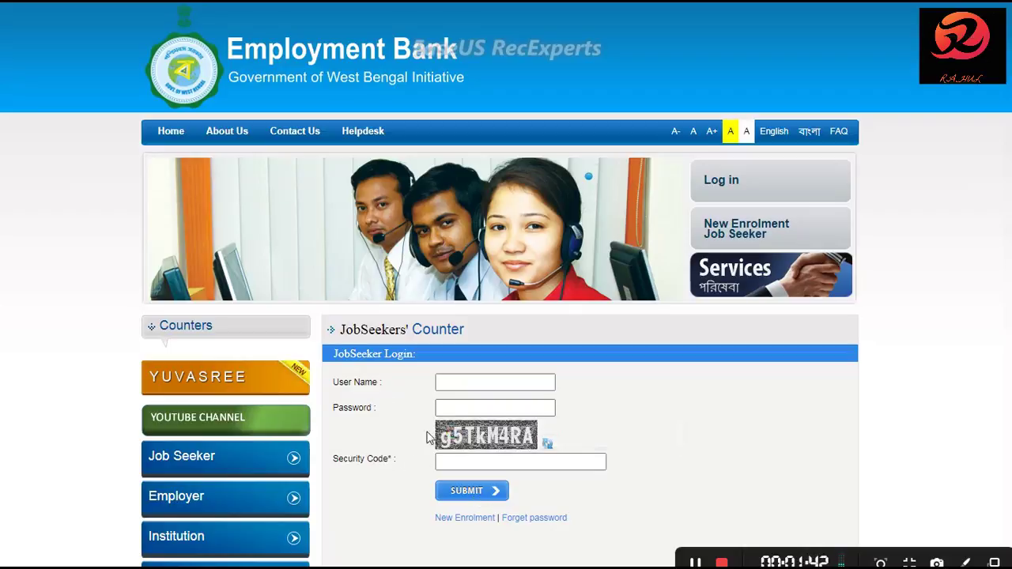